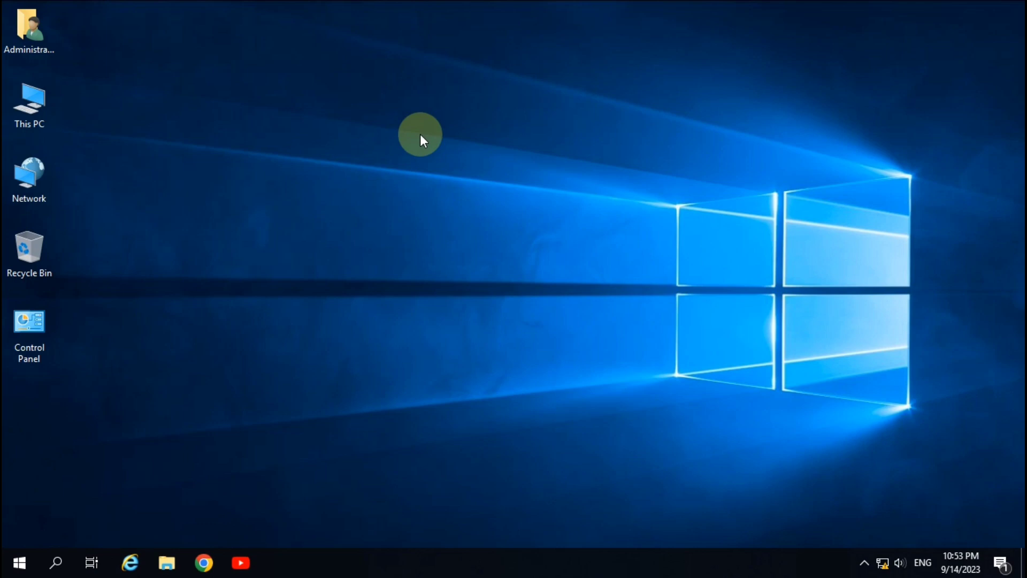
right_click(412, 172)
left_click(461, 219)
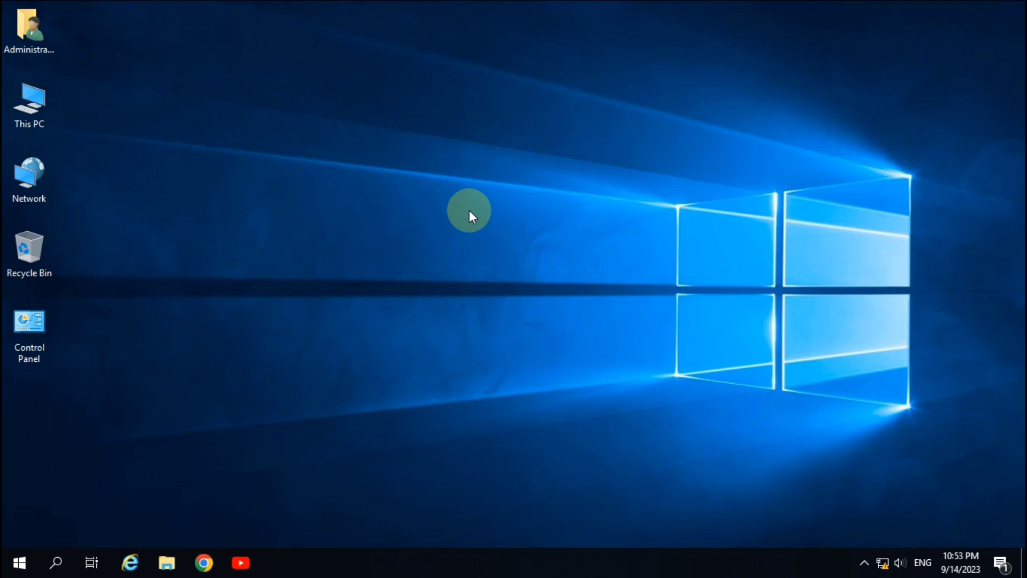
right_click(354, 211)
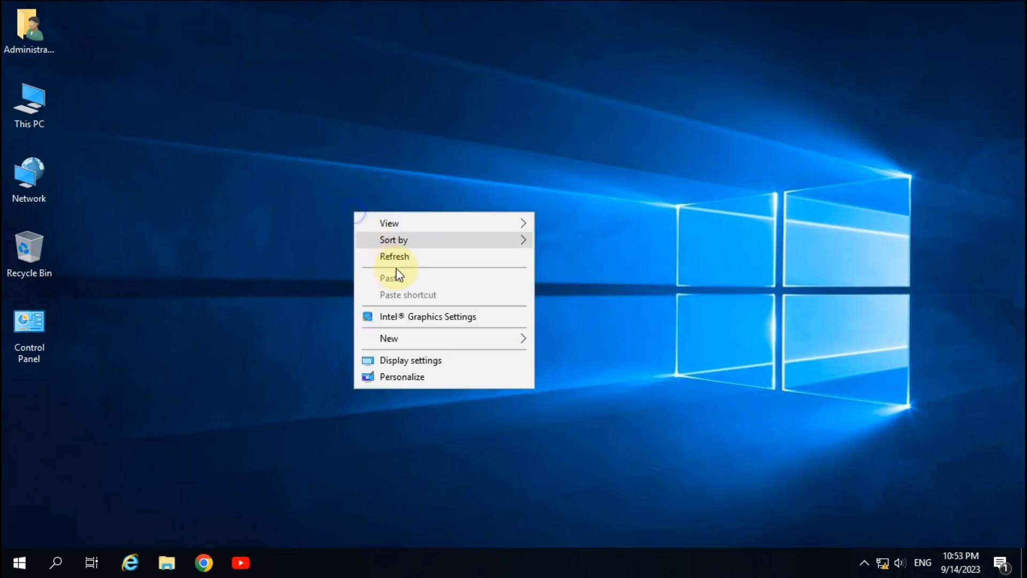
left_click(406, 258)
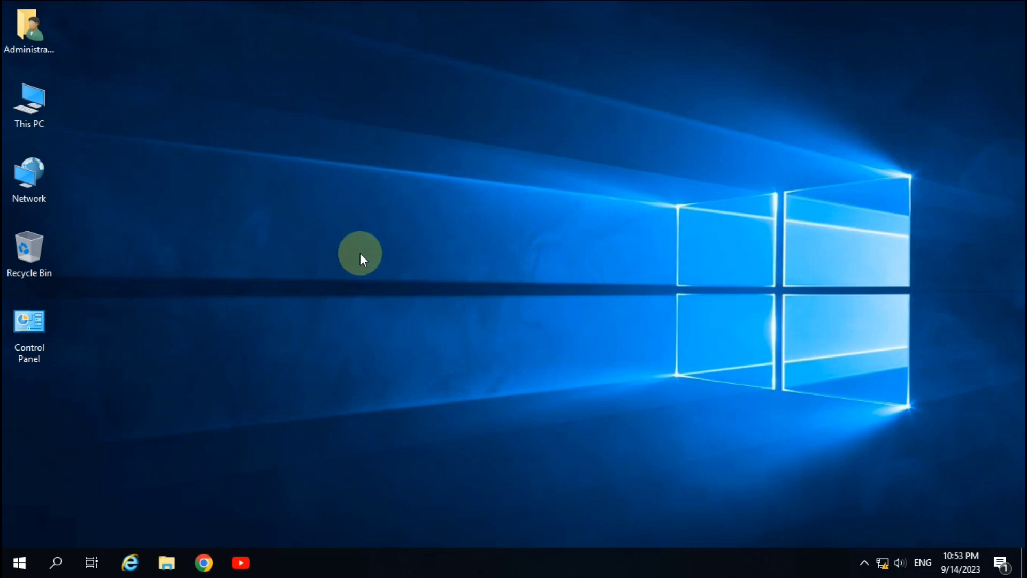
- Try to open the DHCP console from Windows Administrative Tools
left_click(21, 564)
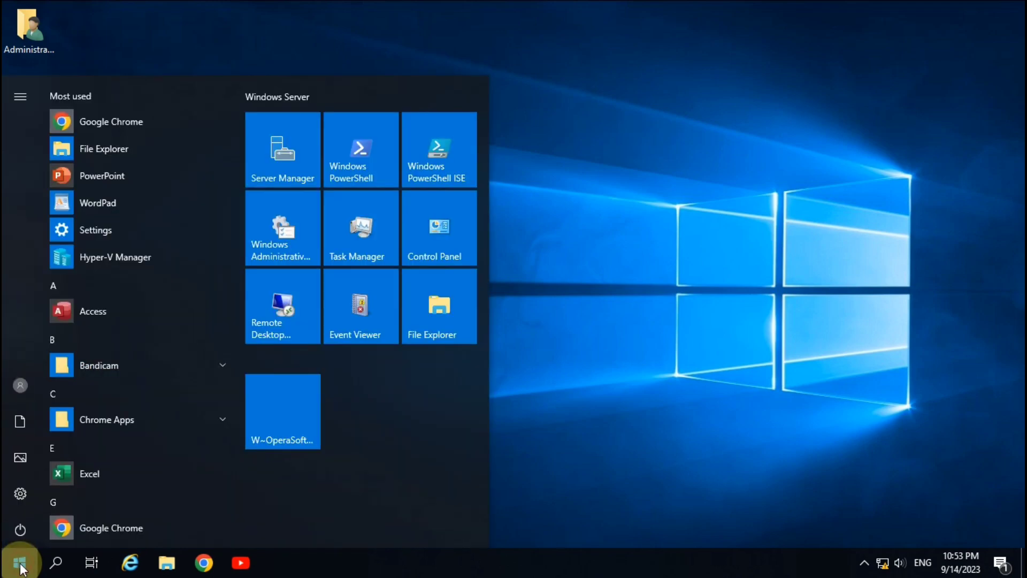
left_click(278, 233)
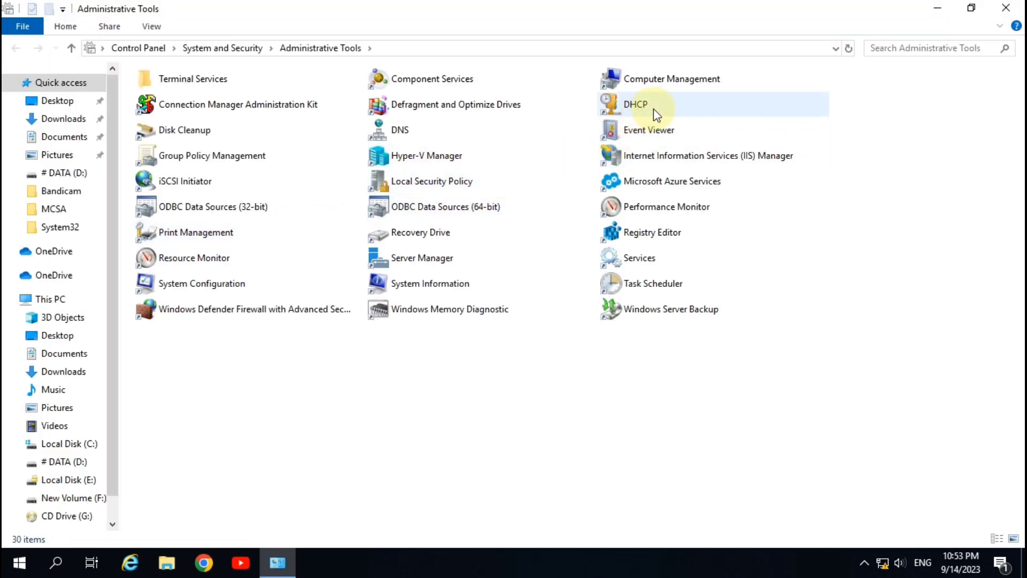
double_click(657, 114)
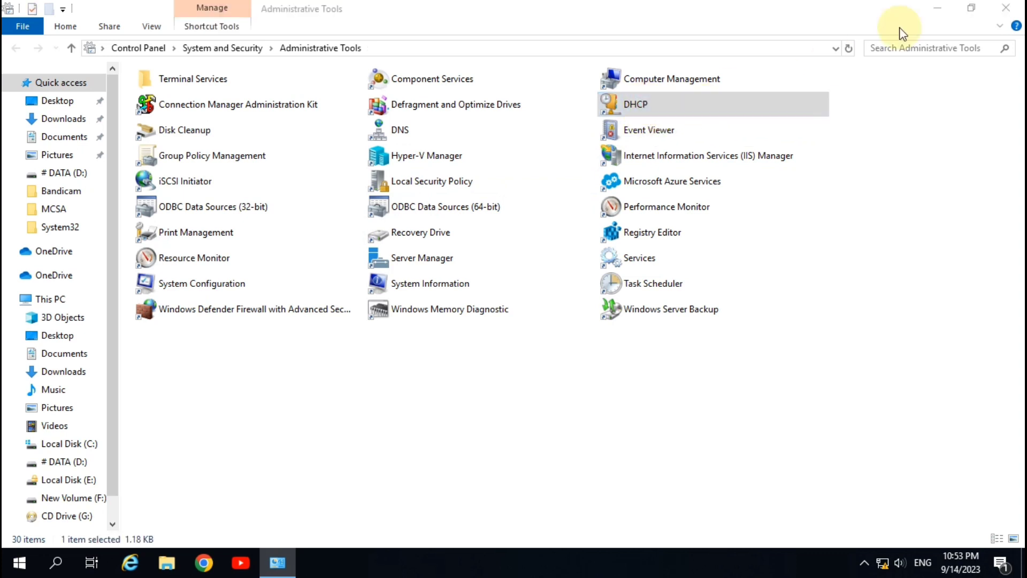
left_click(1008, 11)
right_click(407, 143)
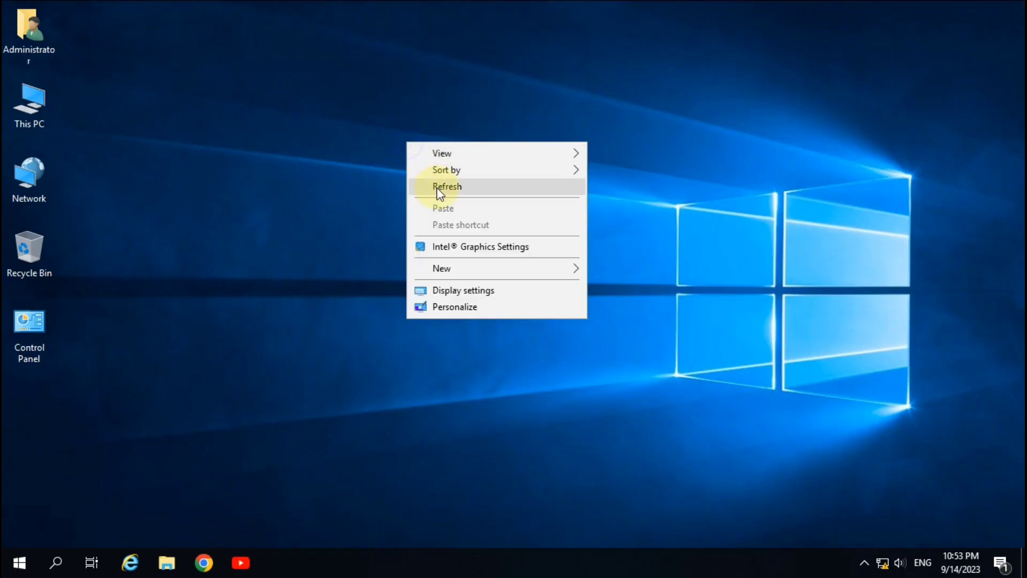
left_click(438, 188)
right_click(413, 72)
left_click(486, 115)
right_click(459, 36)
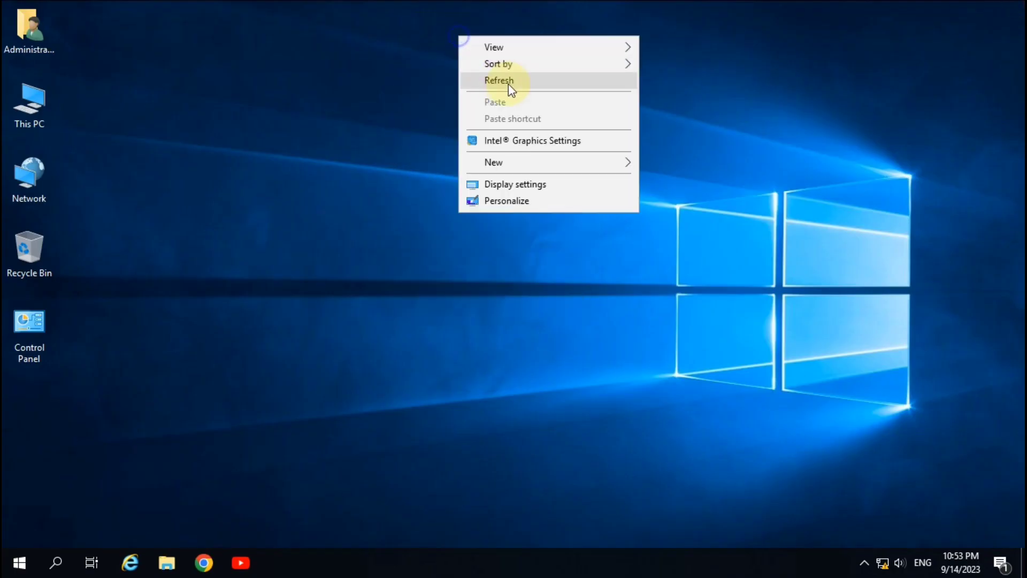
left_click(509, 83)
right_click(438, 42)
left_click(497, 88)
right_click(466, 63)
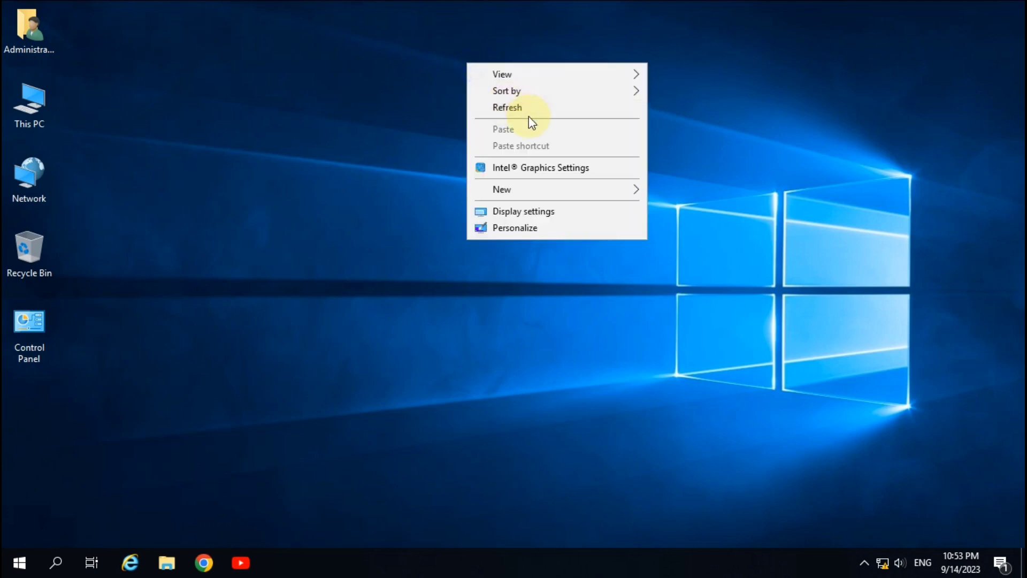
left_click(528, 113)
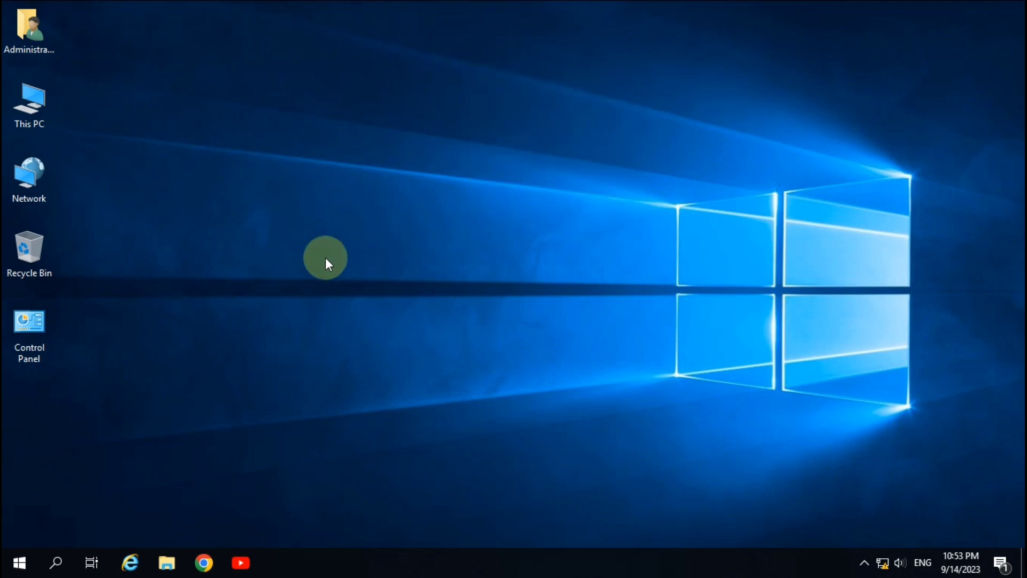
- Open the DHCP console from Windows Administrative Tools, leaving only the console open and maximized
left_click(19, 563)
left_click(309, 224)
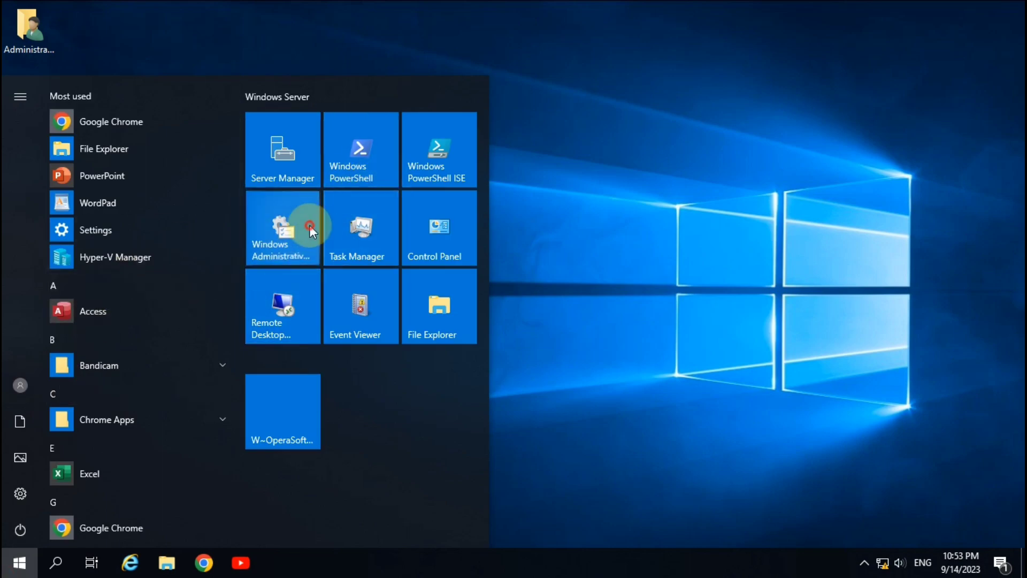
double_click(637, 105)
left_click(1023, 2)
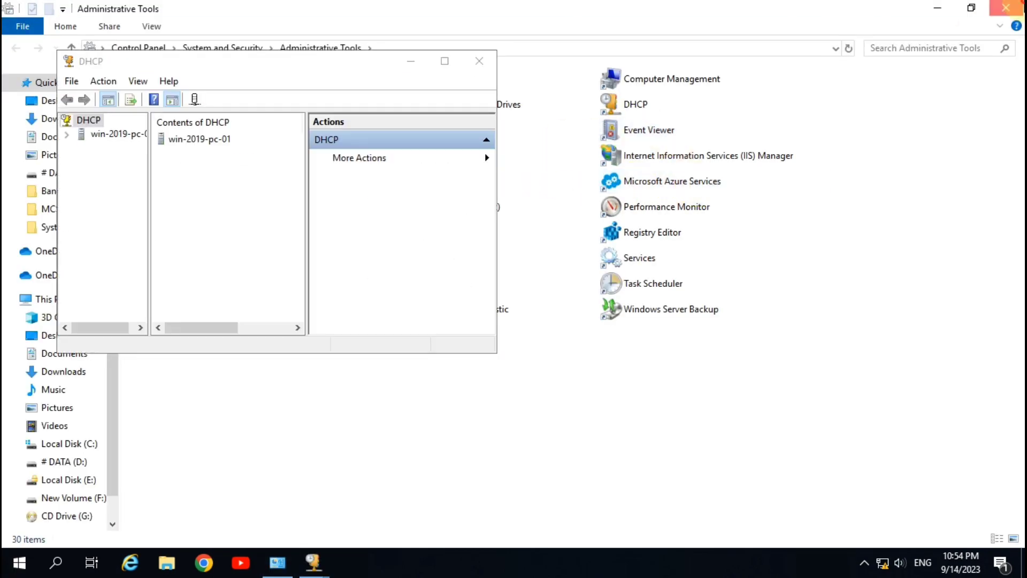
left_click(444, 62)
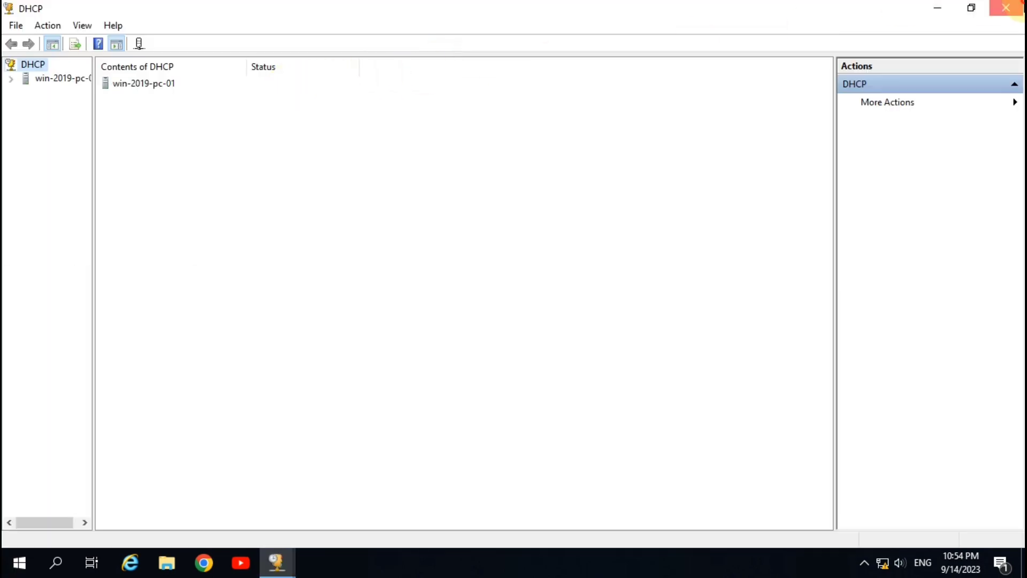
left_click(1023, 3)
left_click(443, 66)
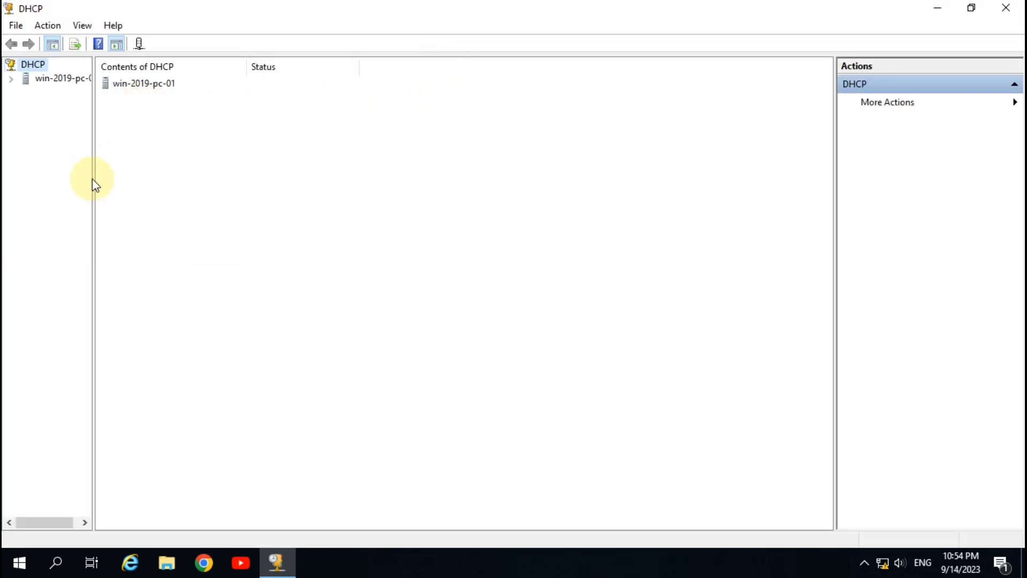
- Expand the server's IPv4 node and the IT Adda (HR) scope, and examine its address leases and reservations
left_click_drag(92, 178, 230, 172)
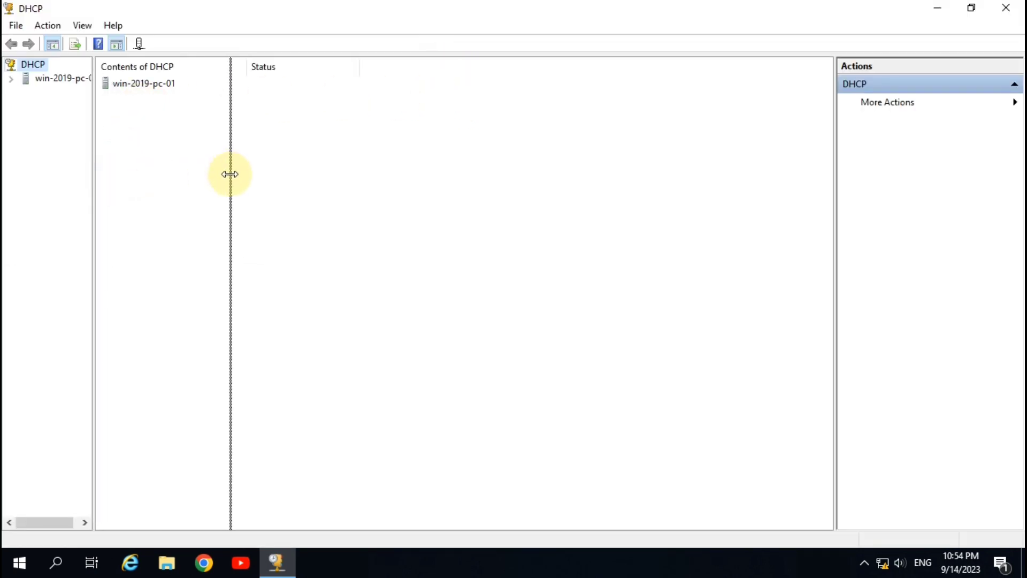
left_click(11, 80)
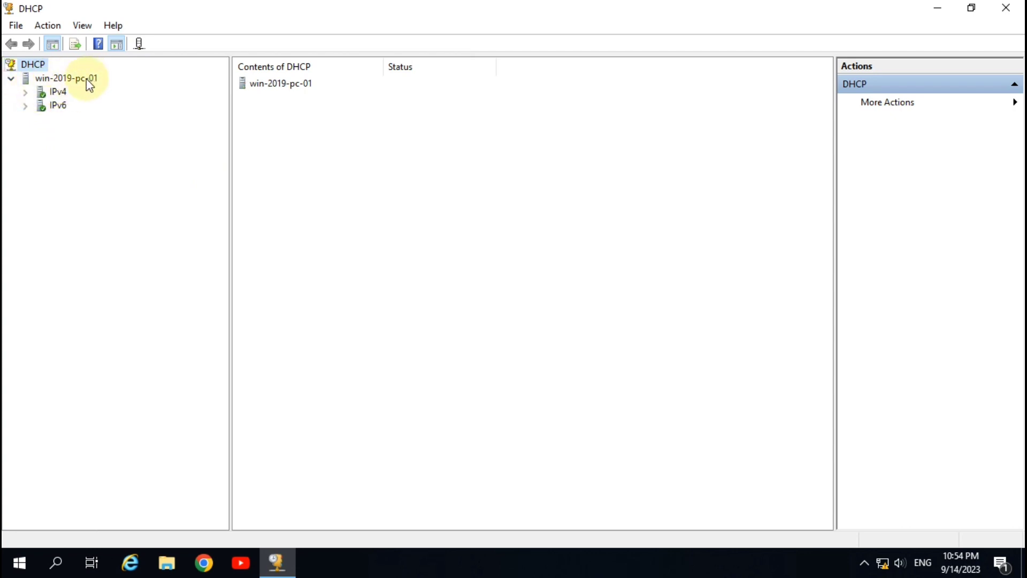
double_click(50, 93)
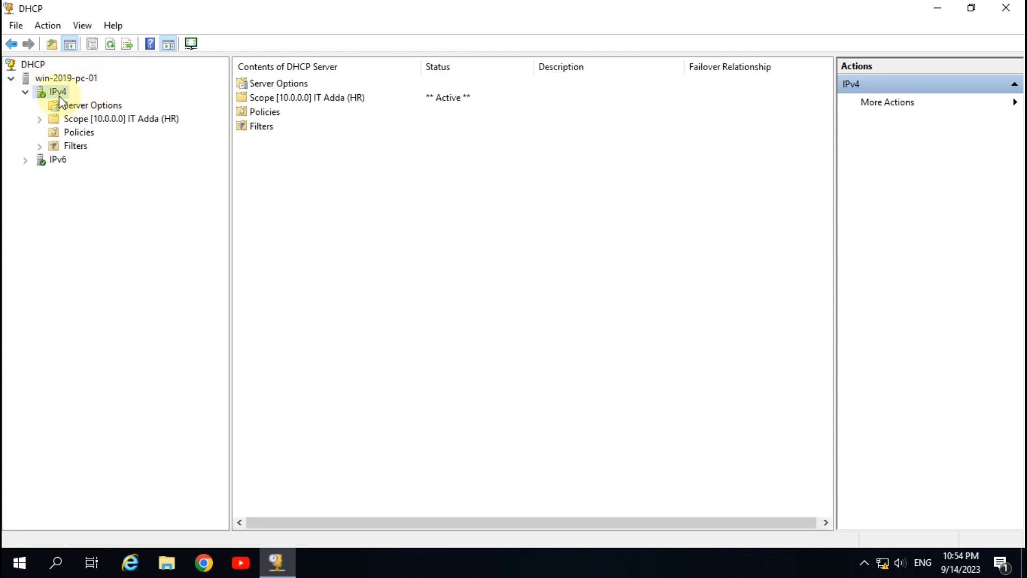
double_click(116, 121)
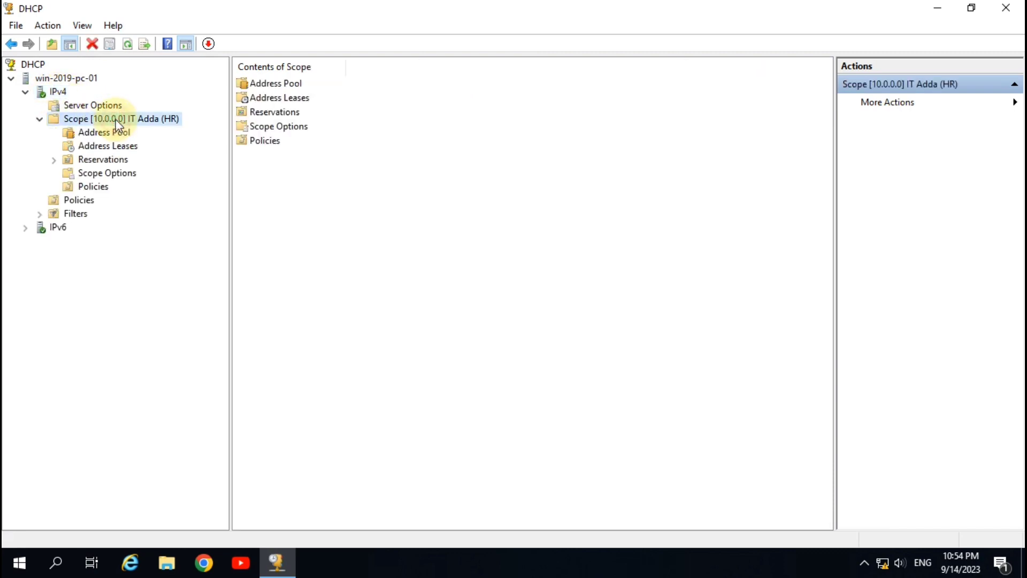
left_click(113, 147)
left_click(268, 86)
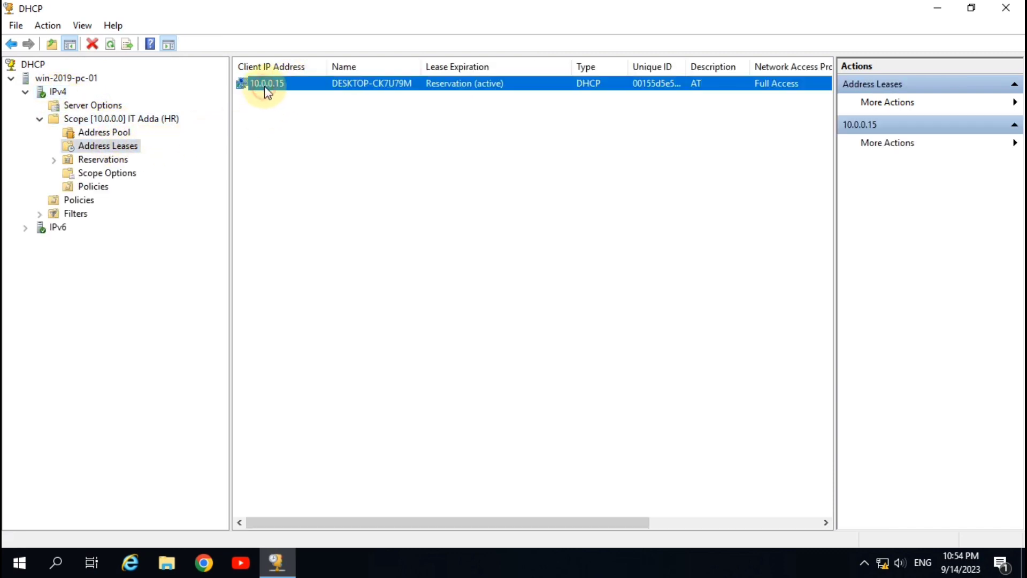
left_click(54, 160)
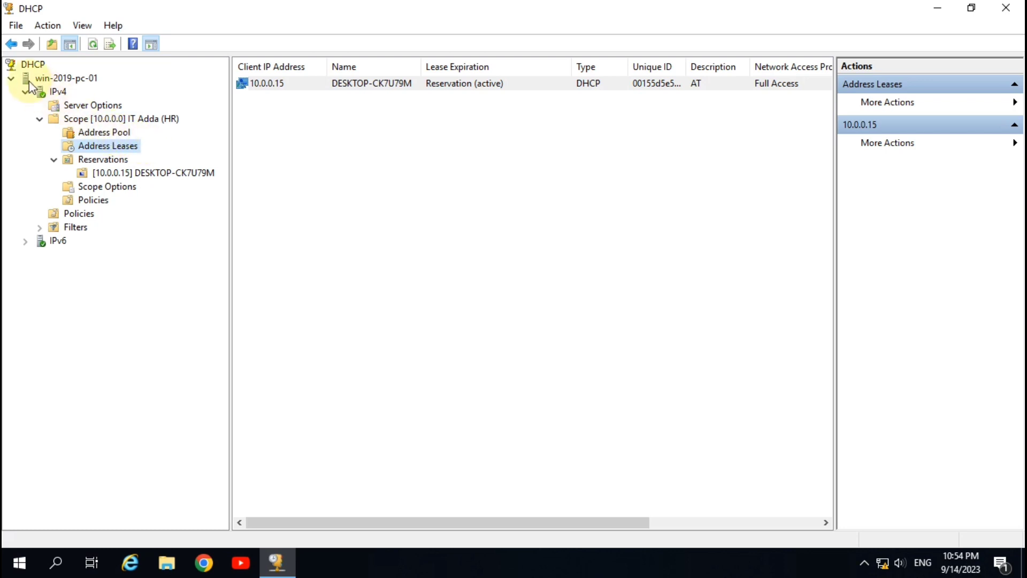
- Back up the DHCP server win-2019-pc-01 to the backup folder in C:\Windows\System32\dhcp
left_click(44, 80)
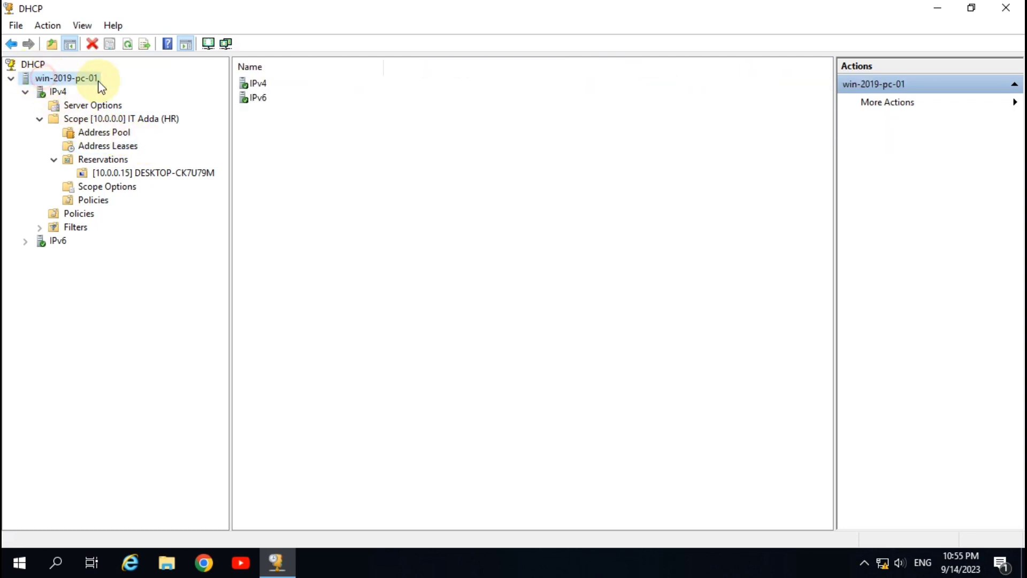
right_click(68, 79)
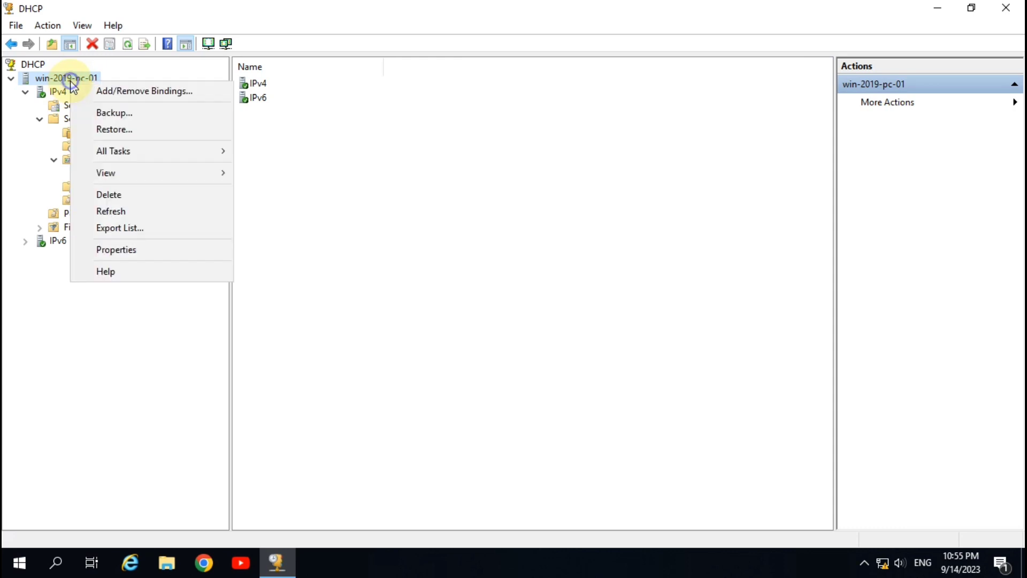
left_click(136, 113)
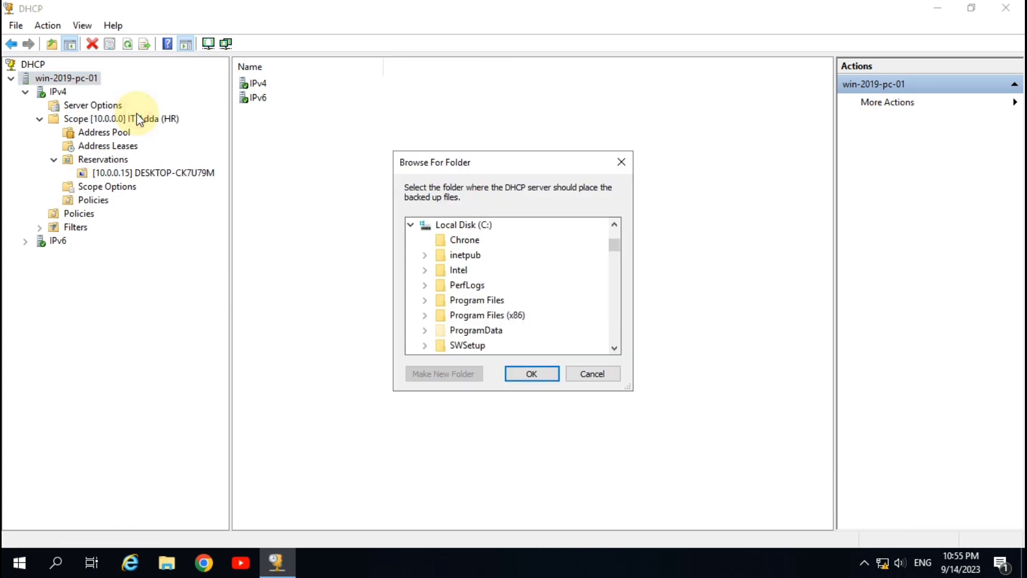
scroll(517, 323, "down", 3)
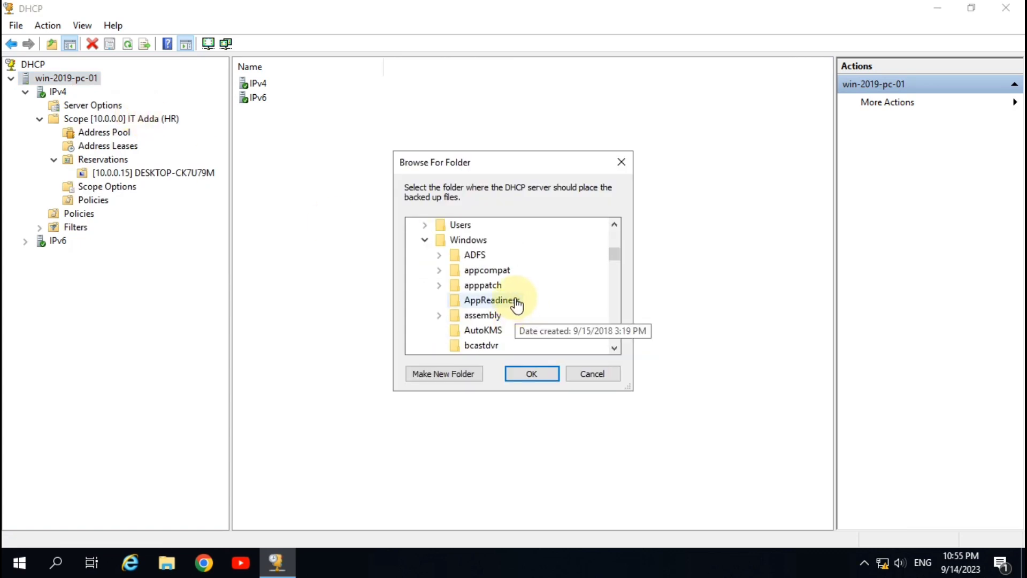
scroll(517, 306, "down", 4)
scroll(518, 303, "down", 7)
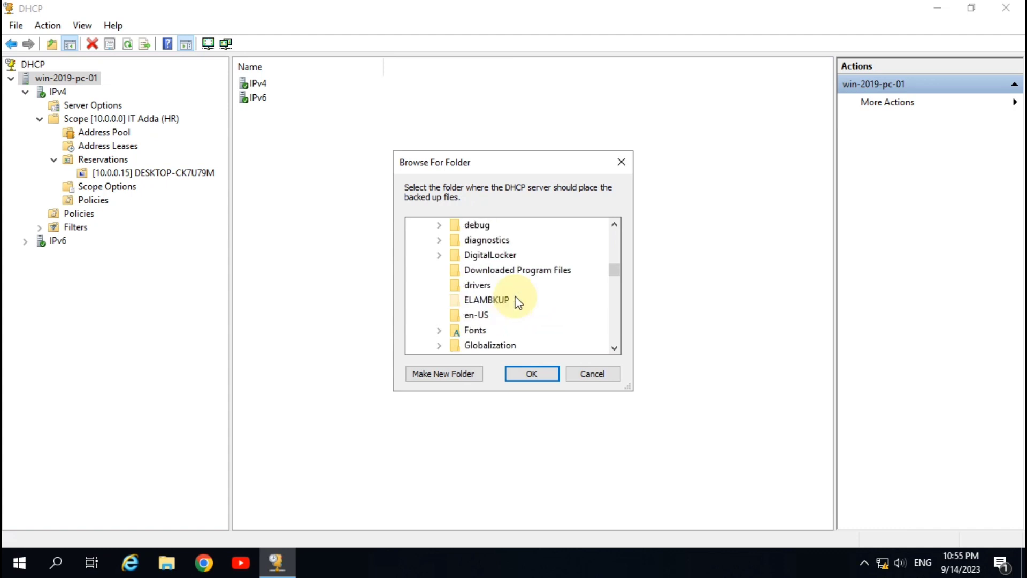
scroll(518, 302, "down", 10)
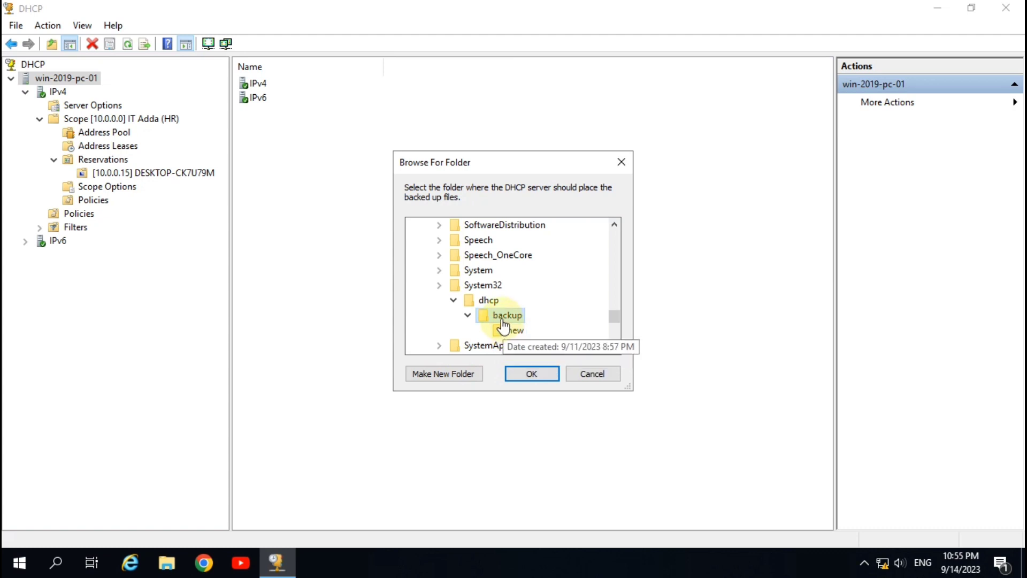
left_click(533, 374)
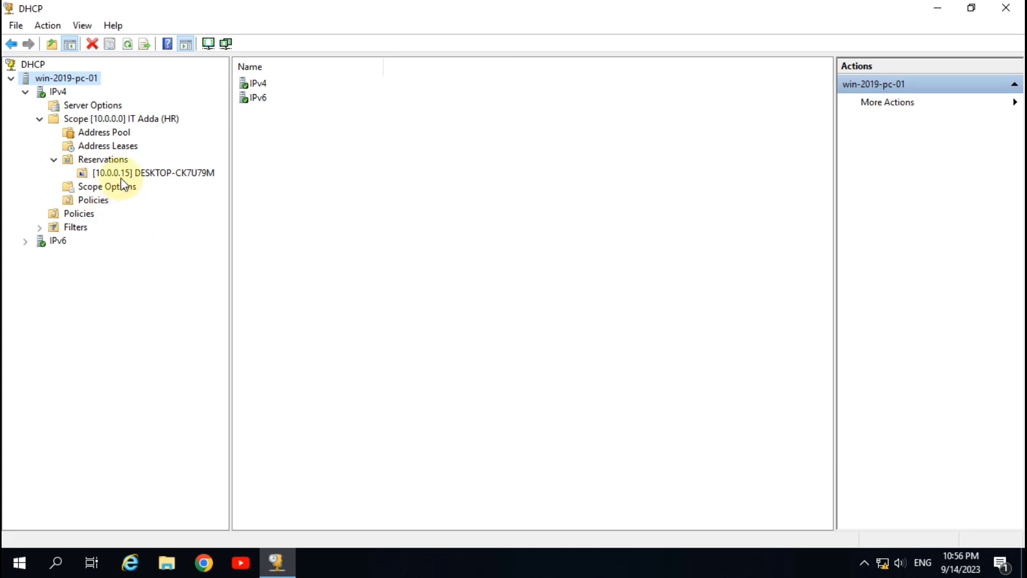
- Delete the active scope [10.0.0.0] IT Adda (HR) from IPv4 and check the remaining contents of the IPv4 node
left_click(109, 119)
key("Delete")
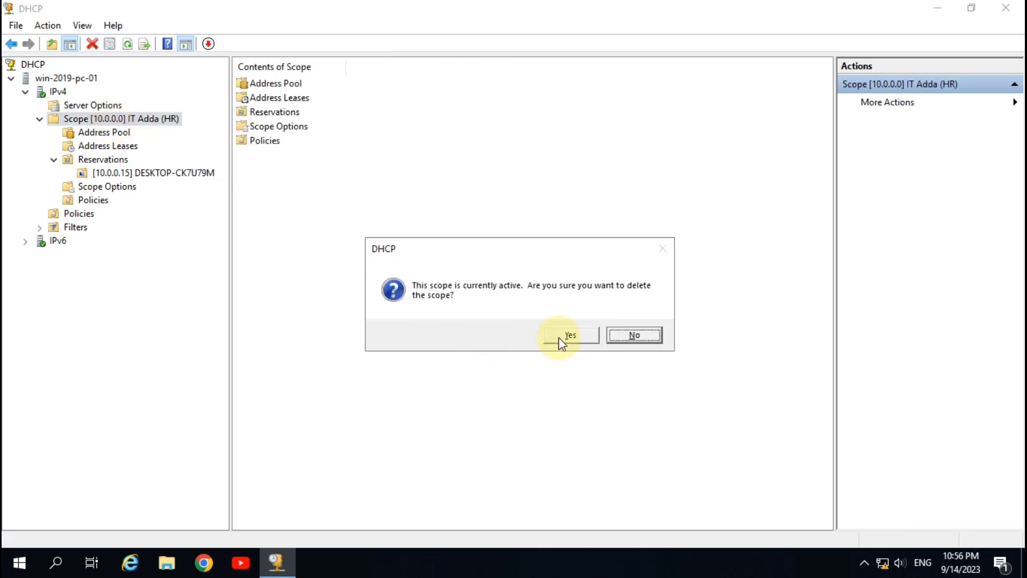
left_click(559, 337)
left_click(560, 335)
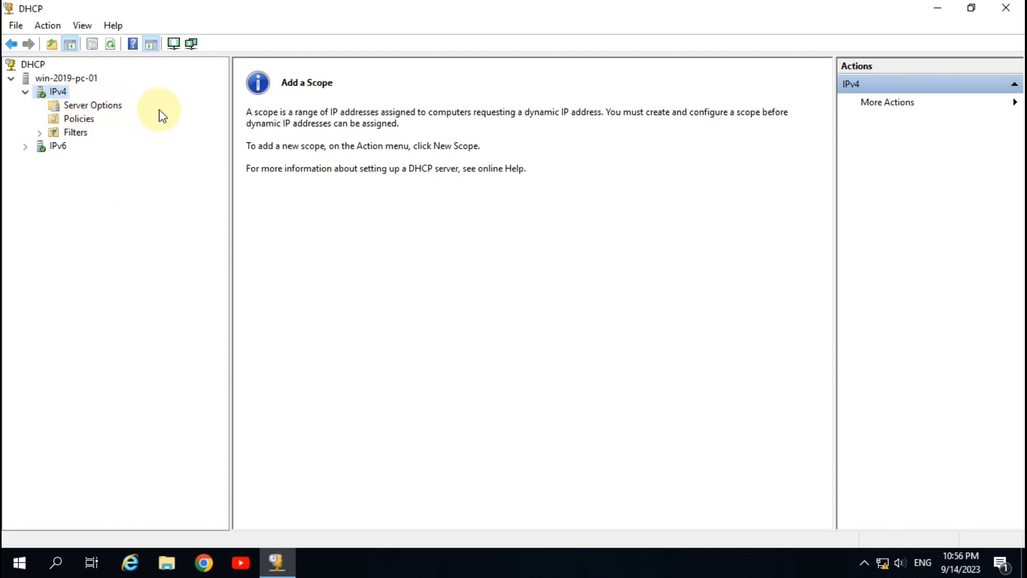
left_click(25, 93)
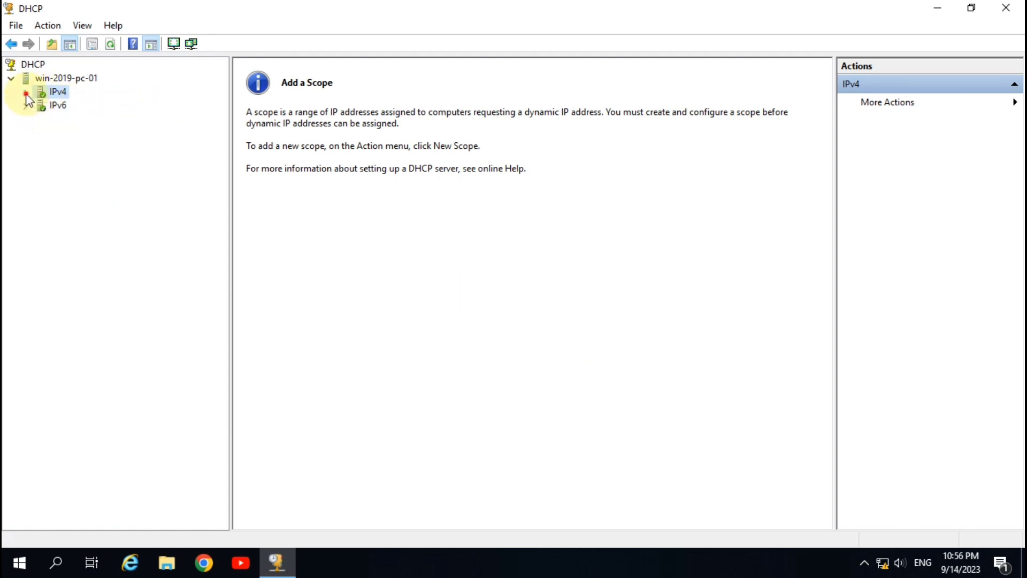
left_click(25, 93)
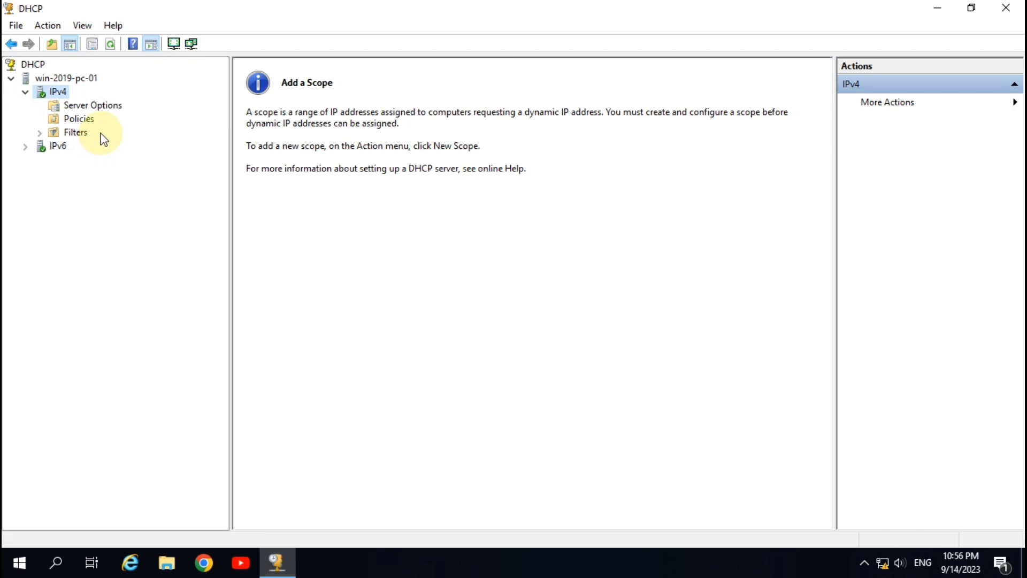
left_click(24, 93)
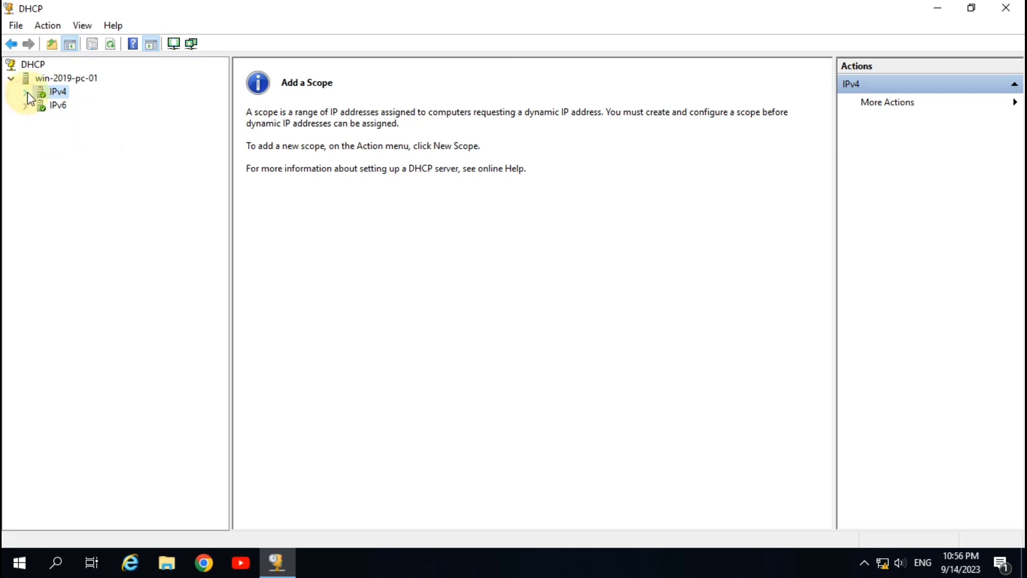
- Restore the DHCP server win-2019-pc-01 from the backup folder in C:\Windows\System32\dhcp and restart its service
left_click(75, 81)
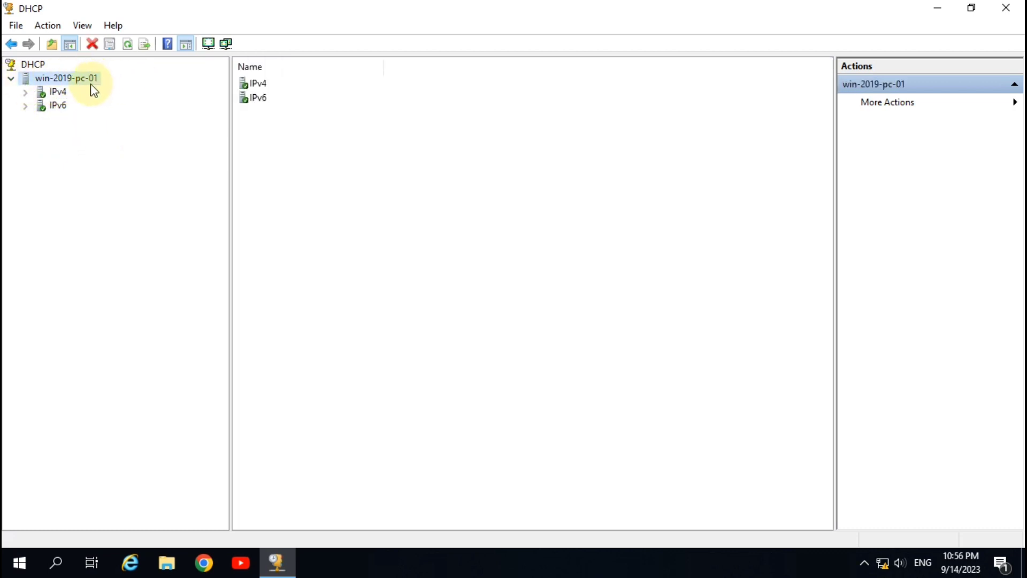
right_click(92, 86)
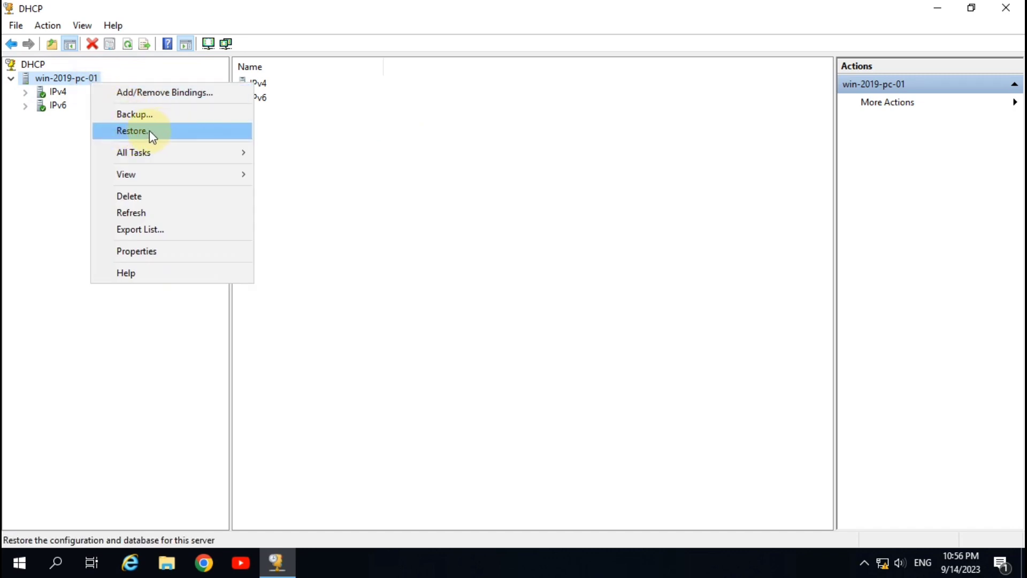
left_click(168, 131)
scroll(435, 240, "up", 10)
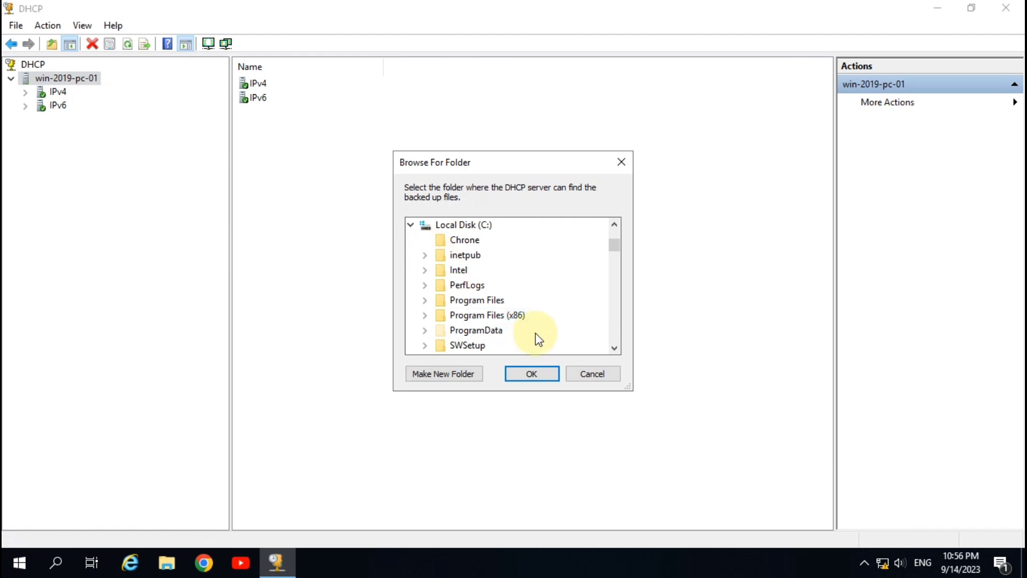
scroll(538, 336, "down", 5)
scroll(540, 333, "down", 20)
scroll(538, 334, "up", 10)
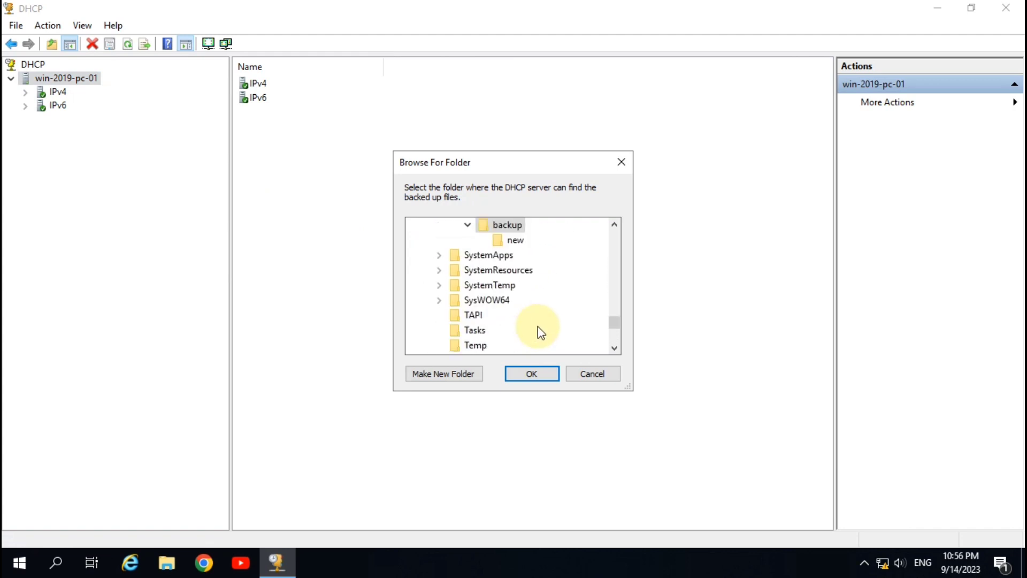
scroll(500, 278, "up", 2)
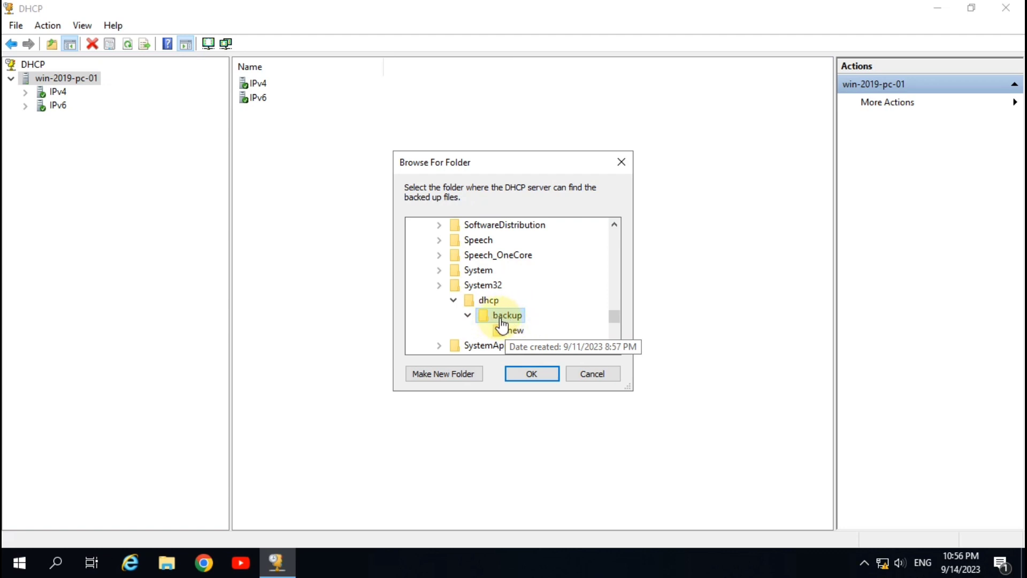
left_click(541, 374)
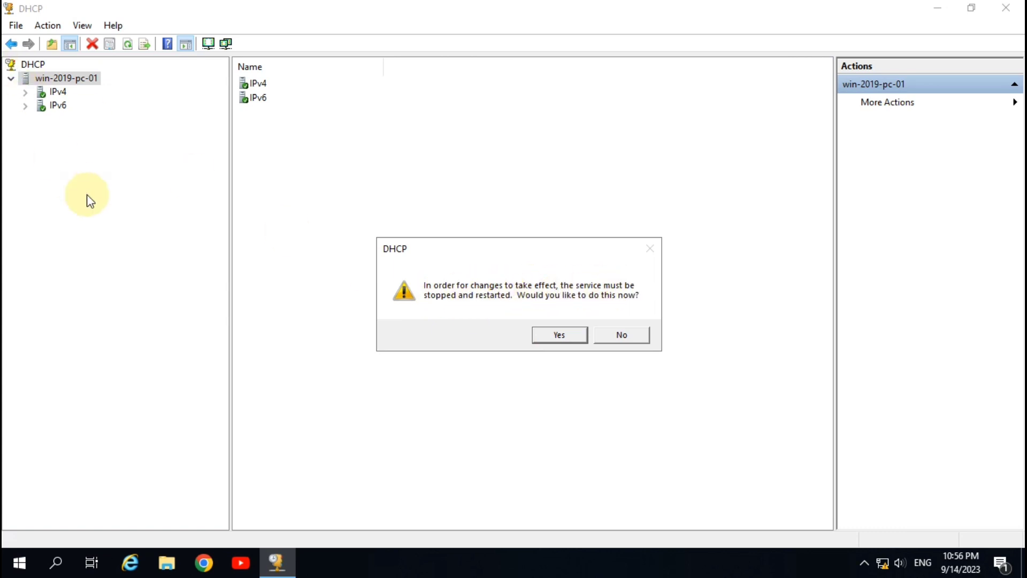
left_click(557, 337)
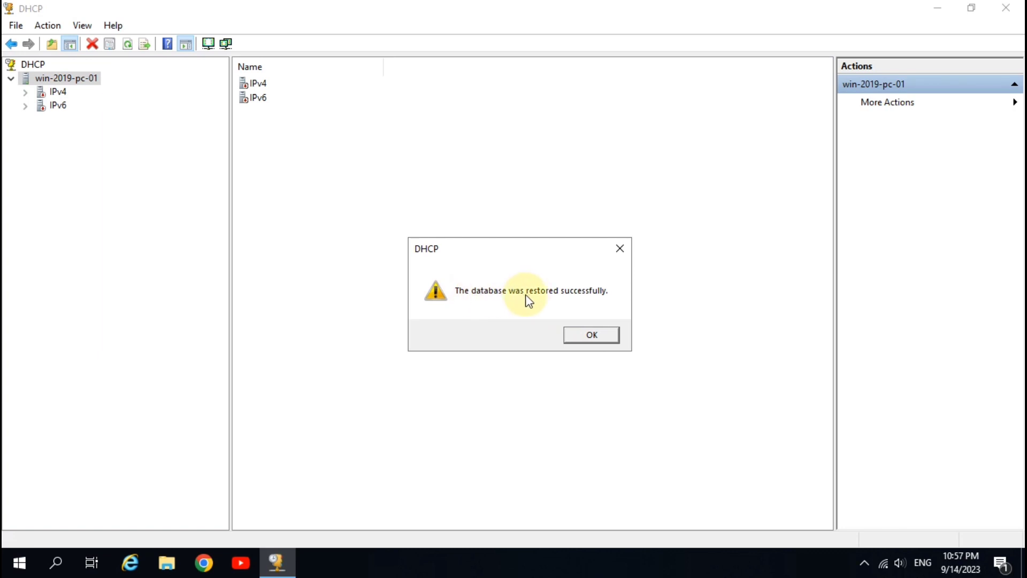
left_click(597, 339)
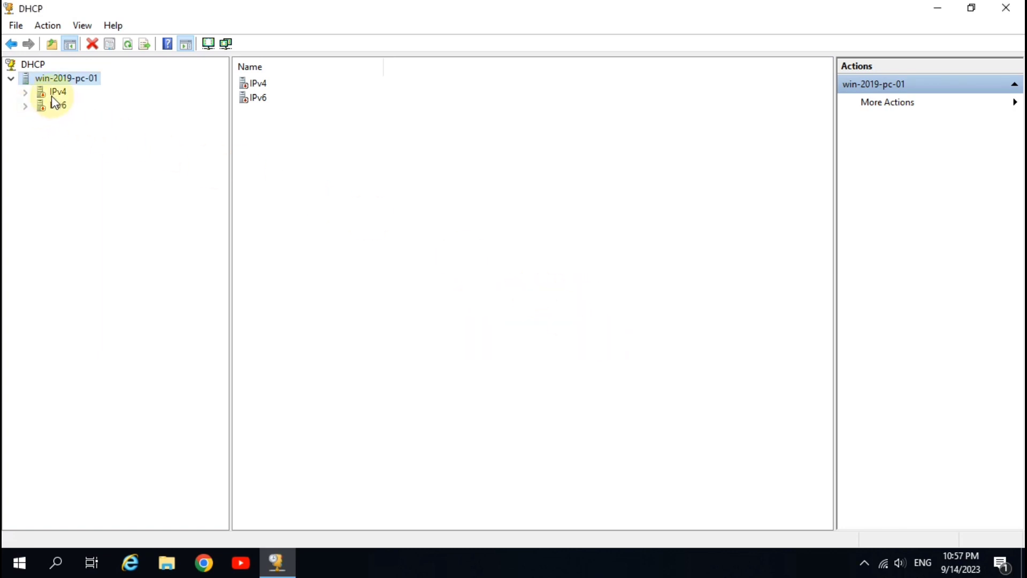
- Expand the restored IT Adda (HR) scope under IPv4 and examine its reservation and address leases
left_click(25, 92)
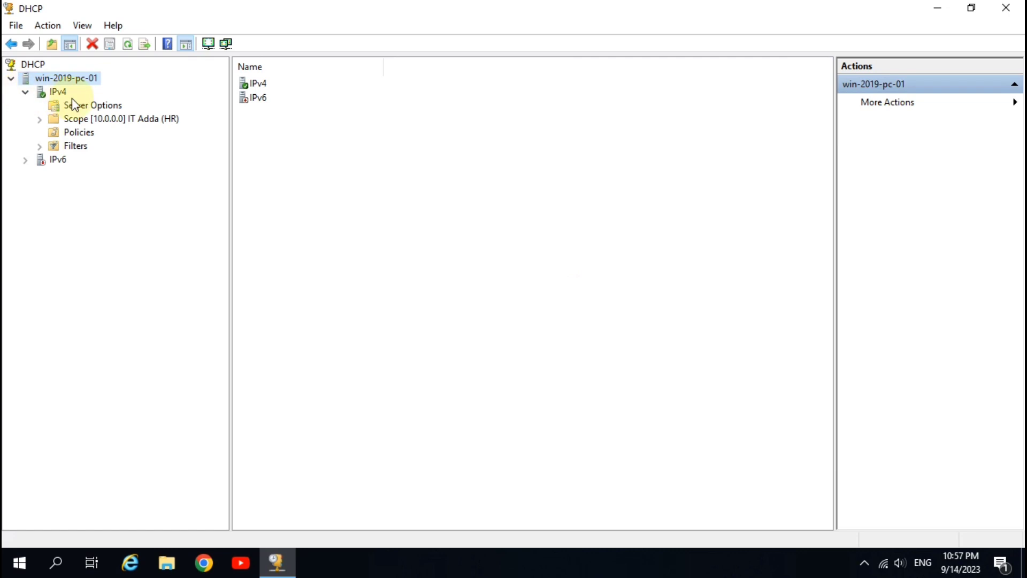
double_click(113, 119)
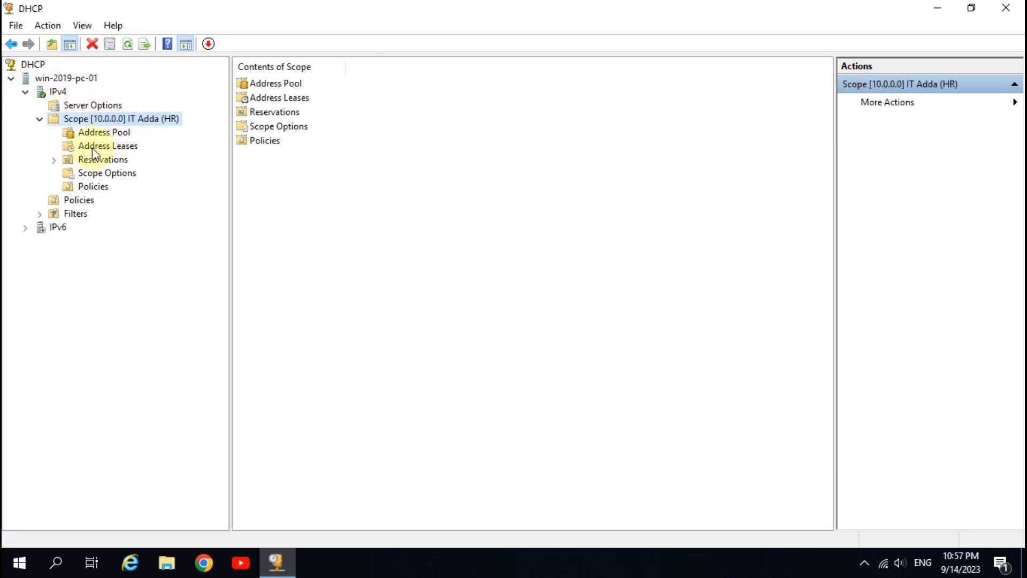
left_click(54, 160)
left_click(126, 174)
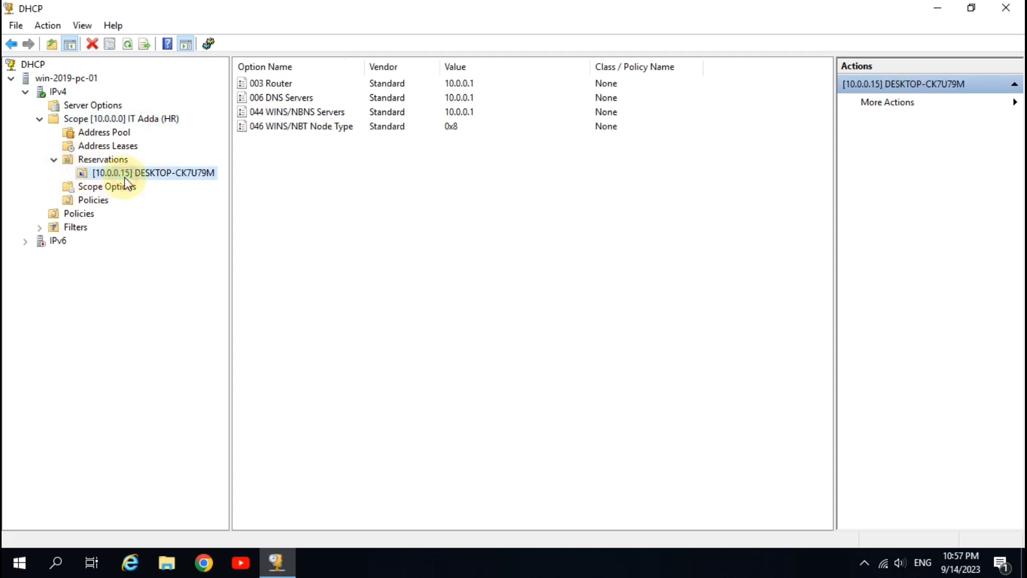
left_click(105, 146)
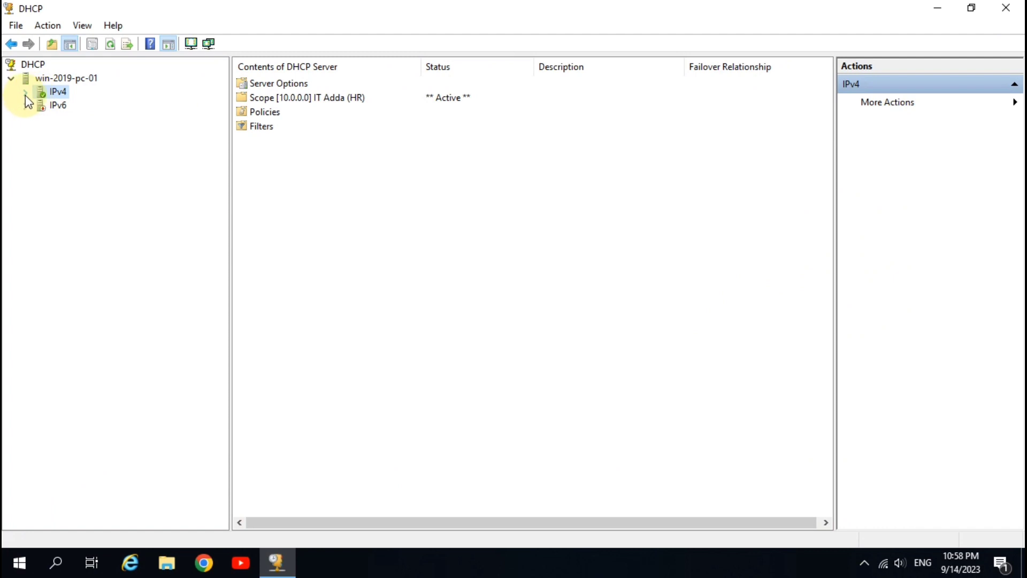
- Start a new multicast scope under IPv4 named MS-IT ADDA and proceed to its IP address range
left_click(26, 92)
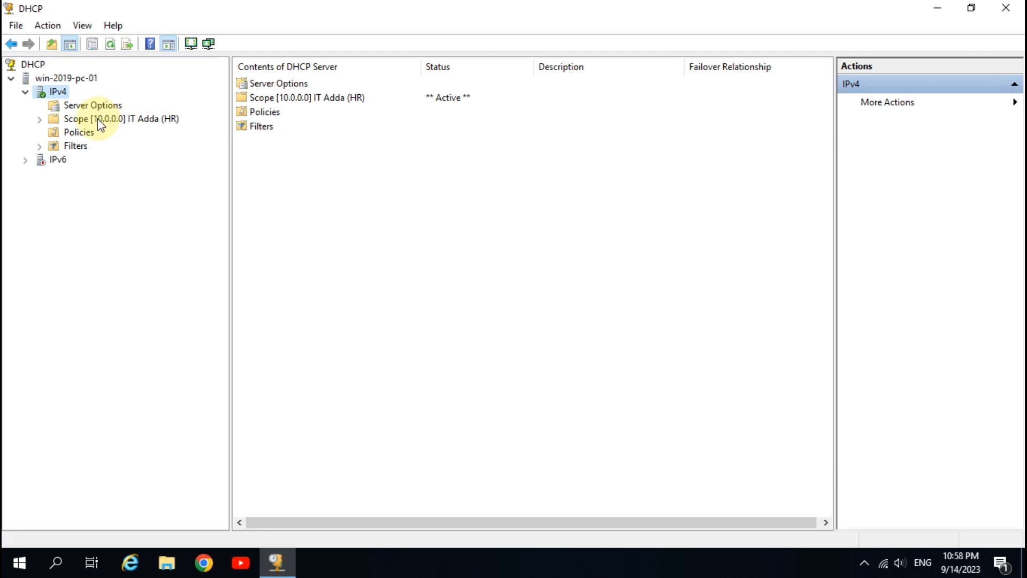
right_click(60, 94)
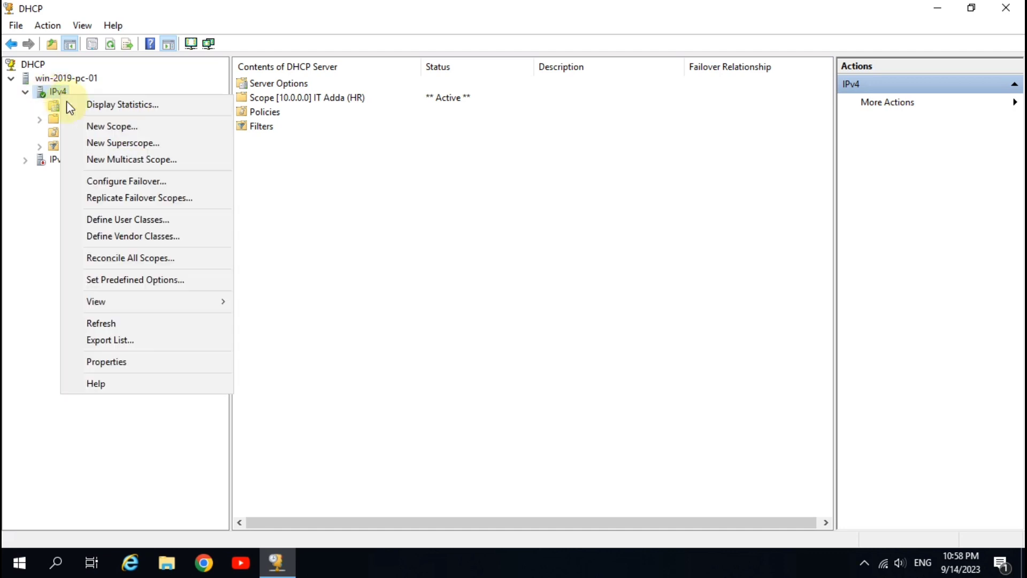
left_click(173, 161)
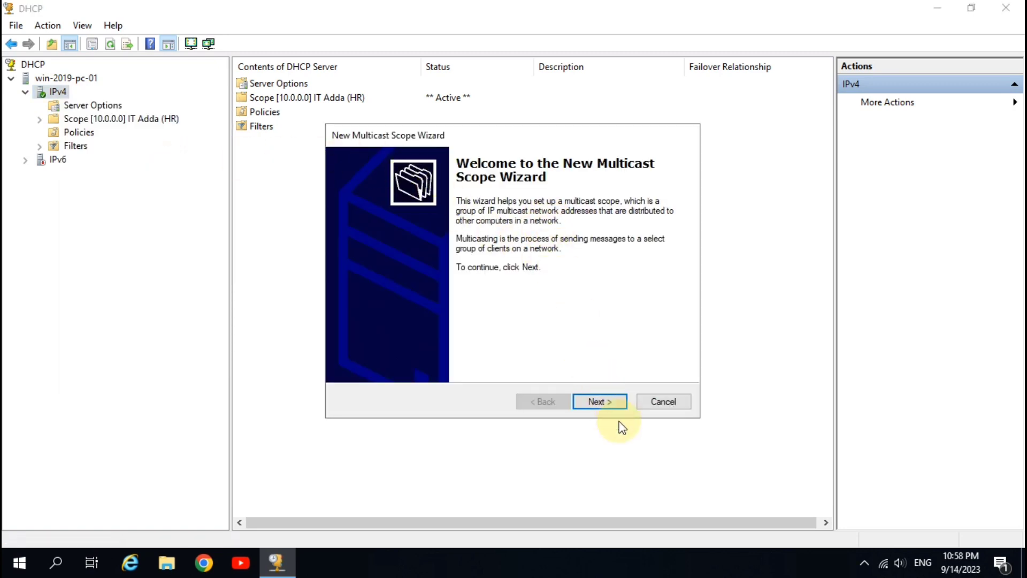
left_click(610, 407)
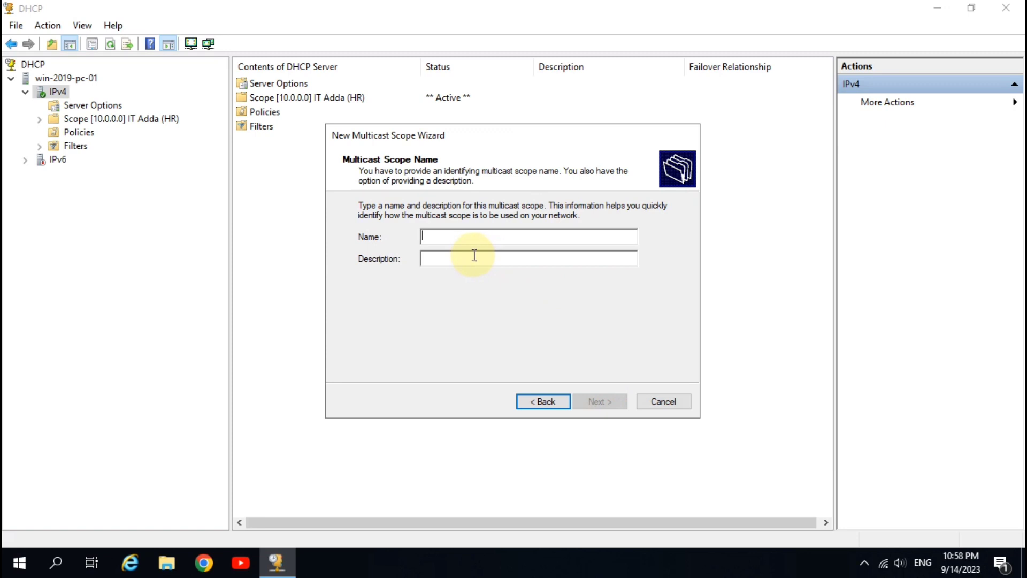
type("Mut")
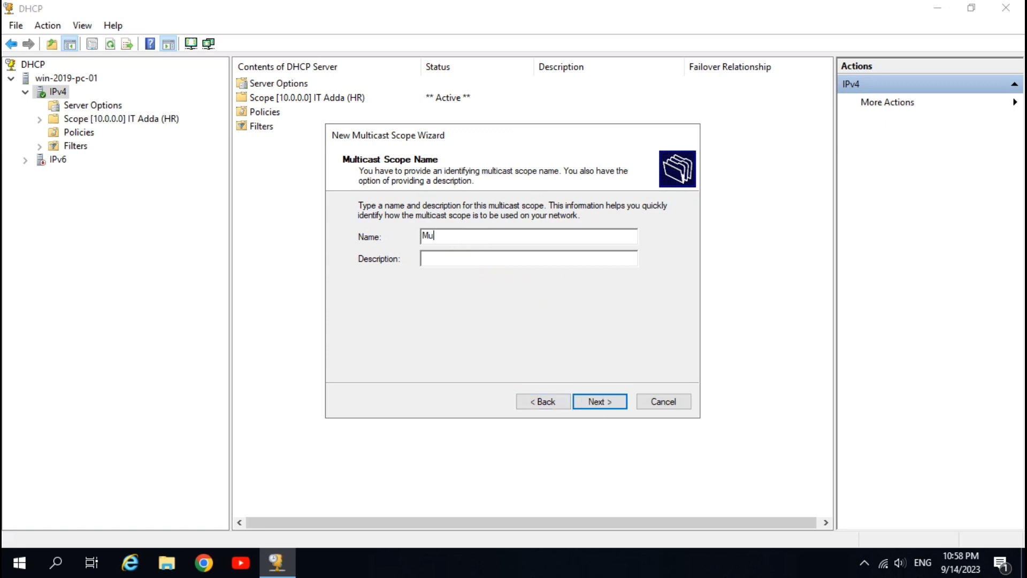
key("BackSpace")
key("BackSpace")
key("BackSpace")
type("MS-IT ADDA")
left_click(601, 402)
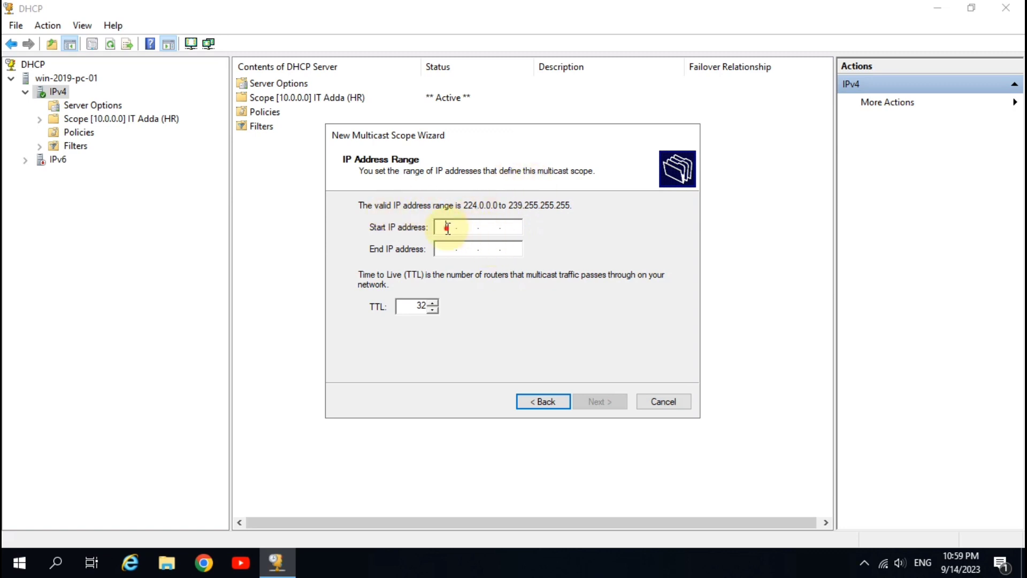
left_click(444, 250)
left_click(448, 227)
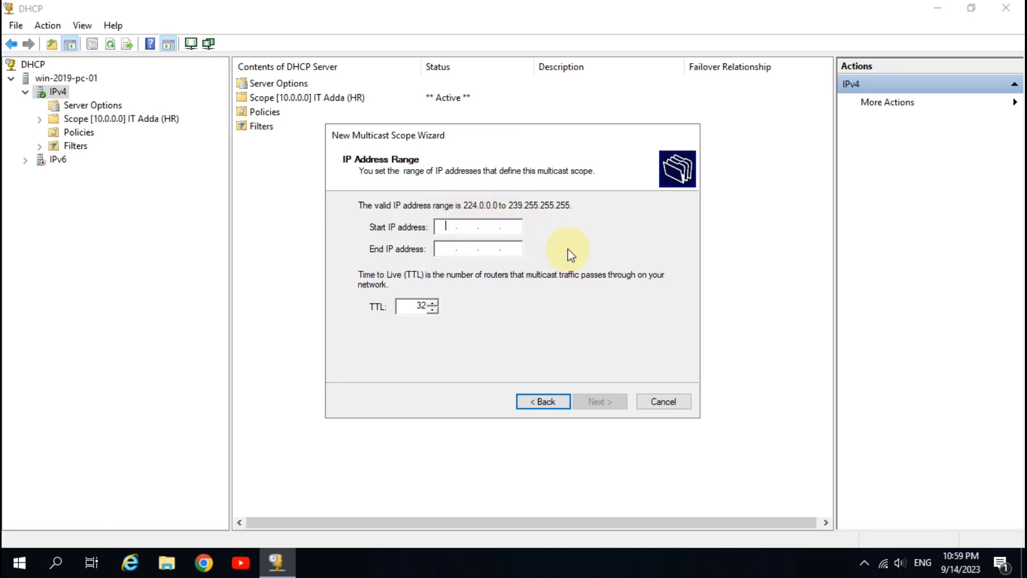
- Open Network Connections with ncpa.cpl and bring up the IPv4 properties of the vEthernet (New Virtual Switch) adapter
key("super+r")
type("nc")
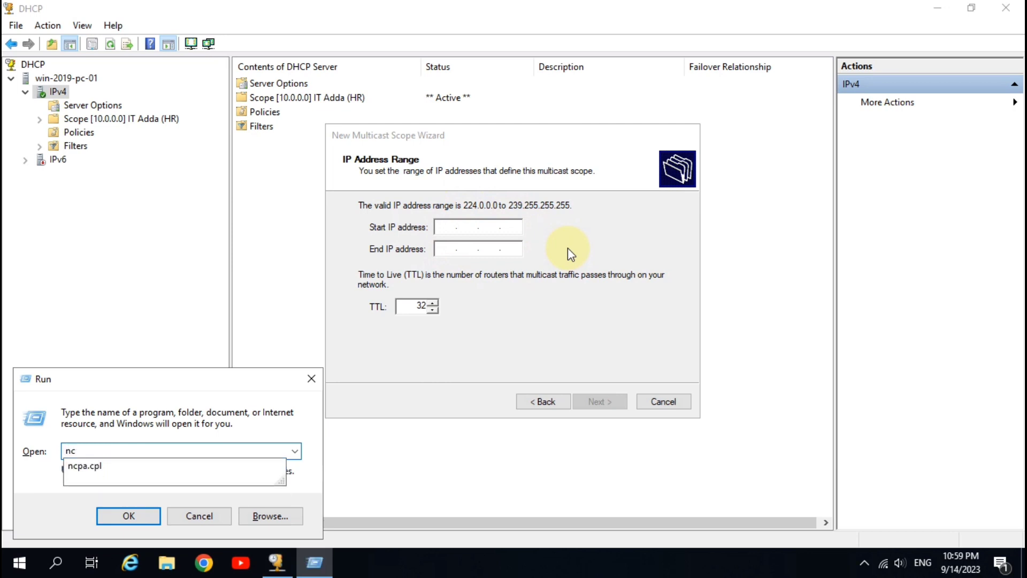
key("Down")
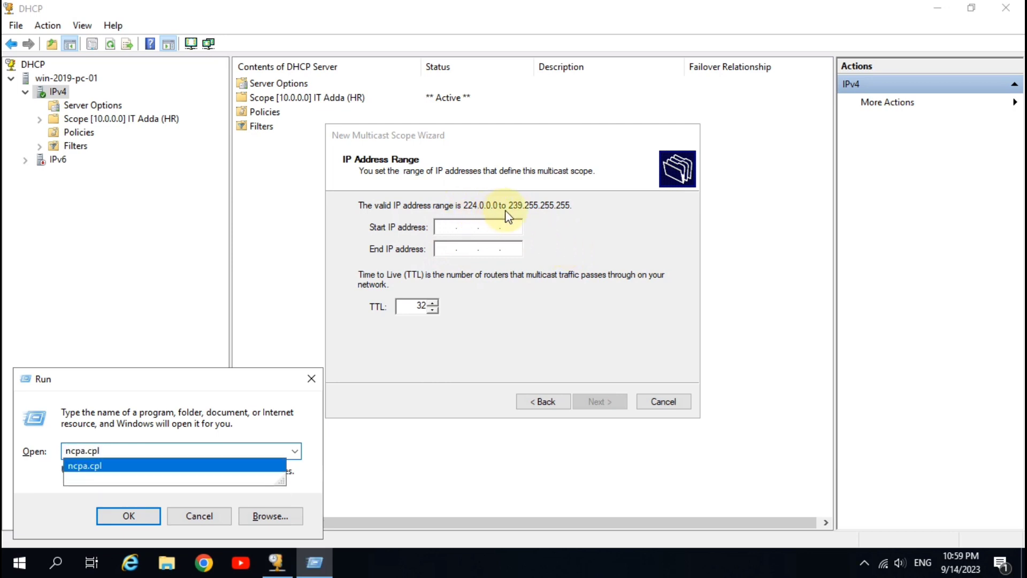
left_click(138, 524)
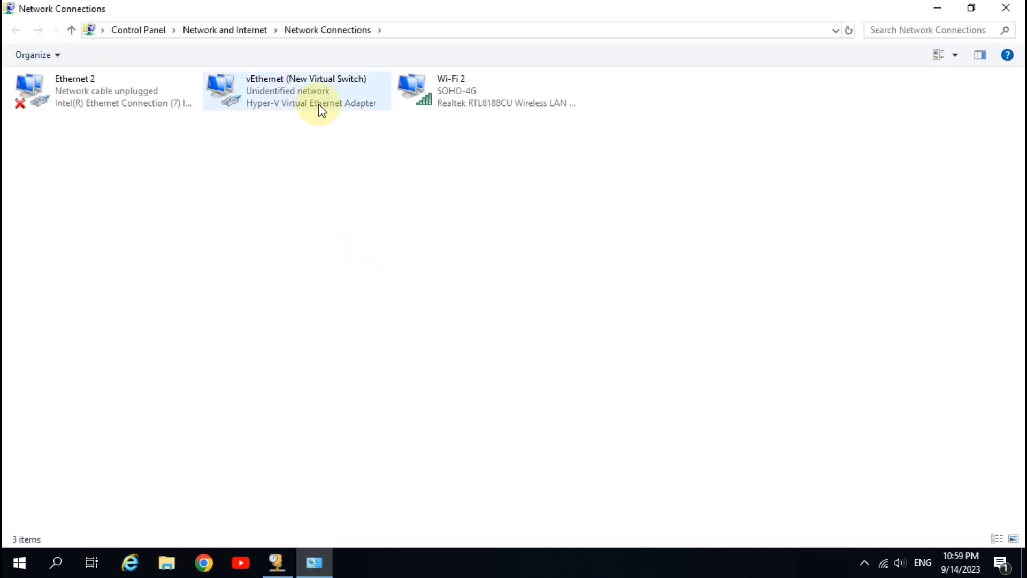
right_click(314, 92)
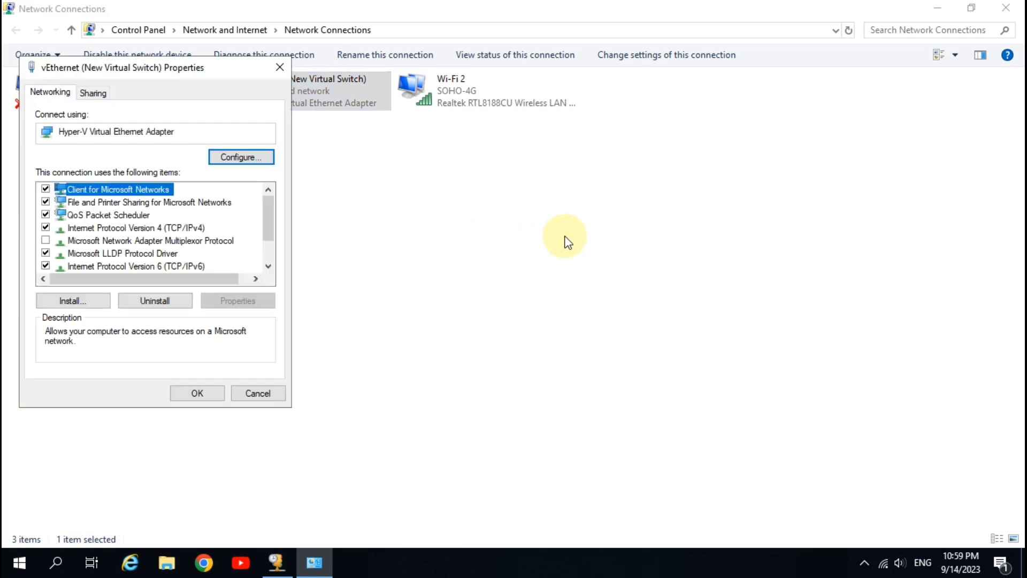
double_click(148, 228)
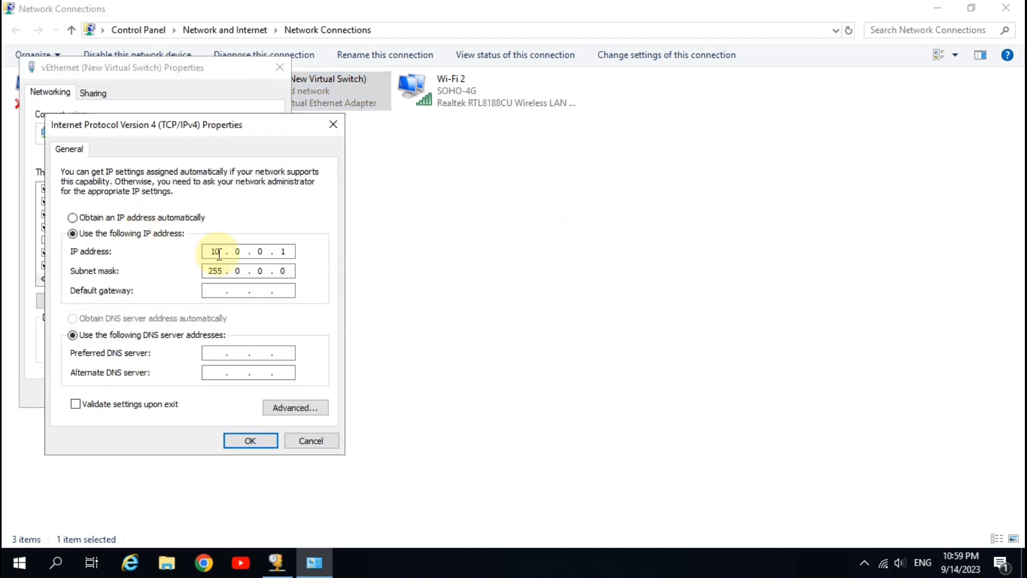
- Try to give the vEthernet adapter a manual IP address with 224 as its first octet
left_click(94, 219)
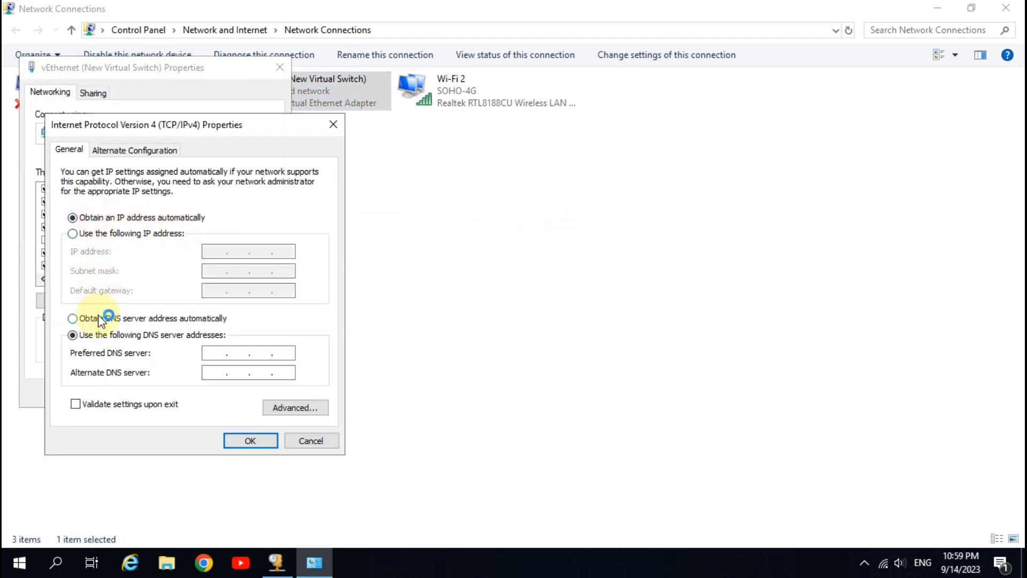
left_click(81, 318)
left_click(98, 234)
left_click(217, 257)
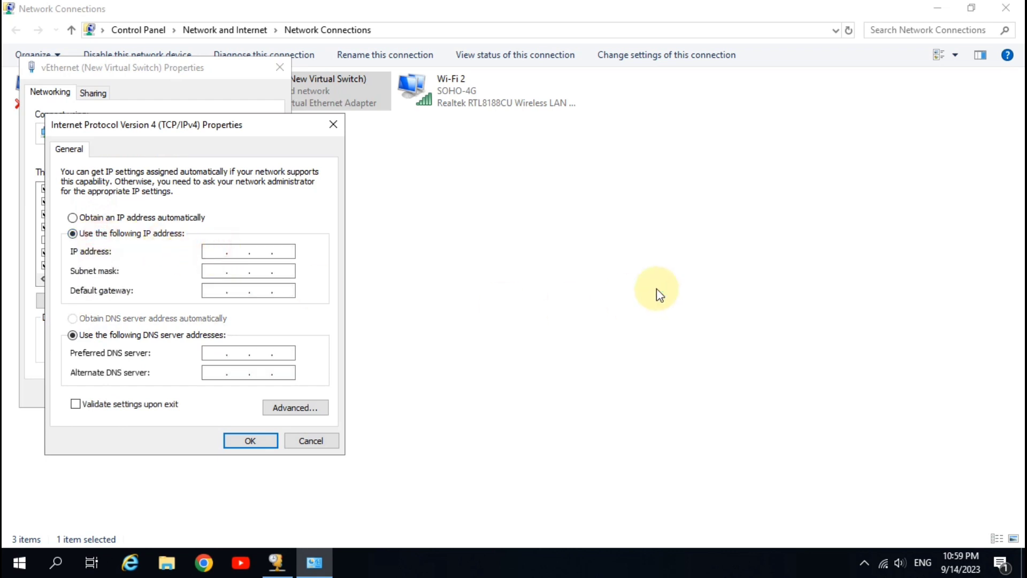
type("224")
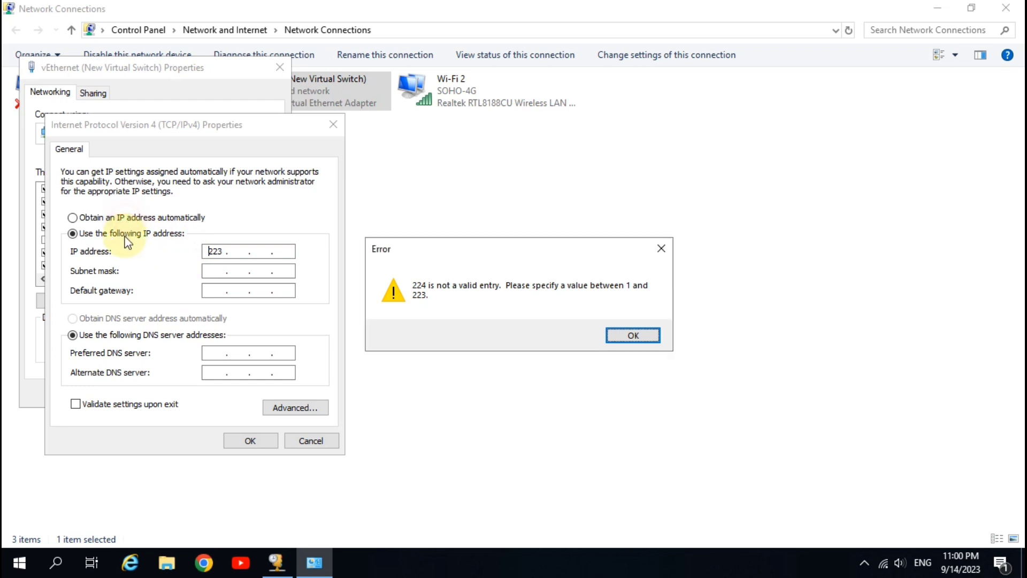
left_click(627, 335)
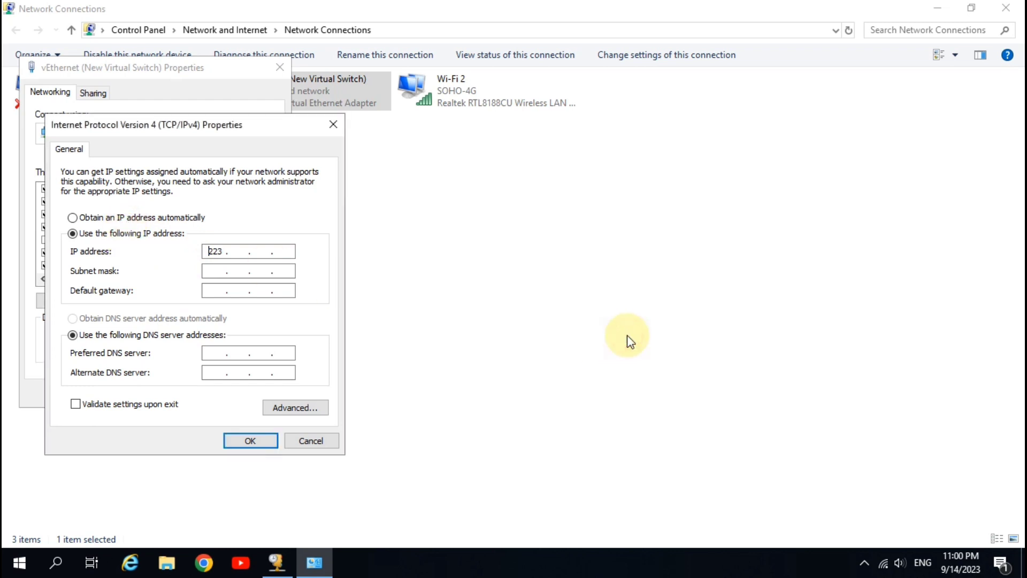
- Clear the manual IP address entry, discard the adapter's IPv4 changes and close Network Connections
left_click(105, 216)
left_click(113, 233)
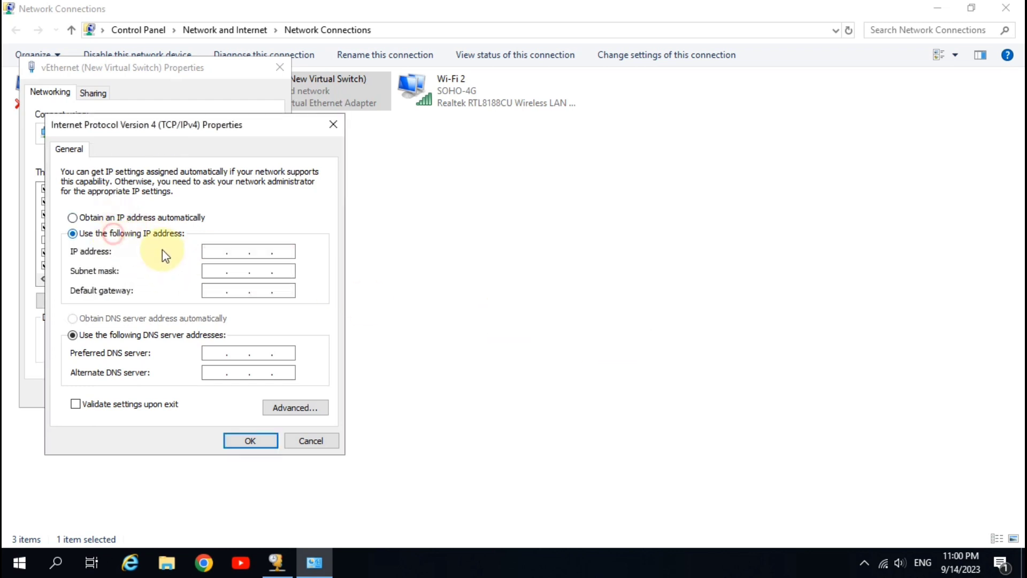
left_click(216, 249)
left_click(327, 128)
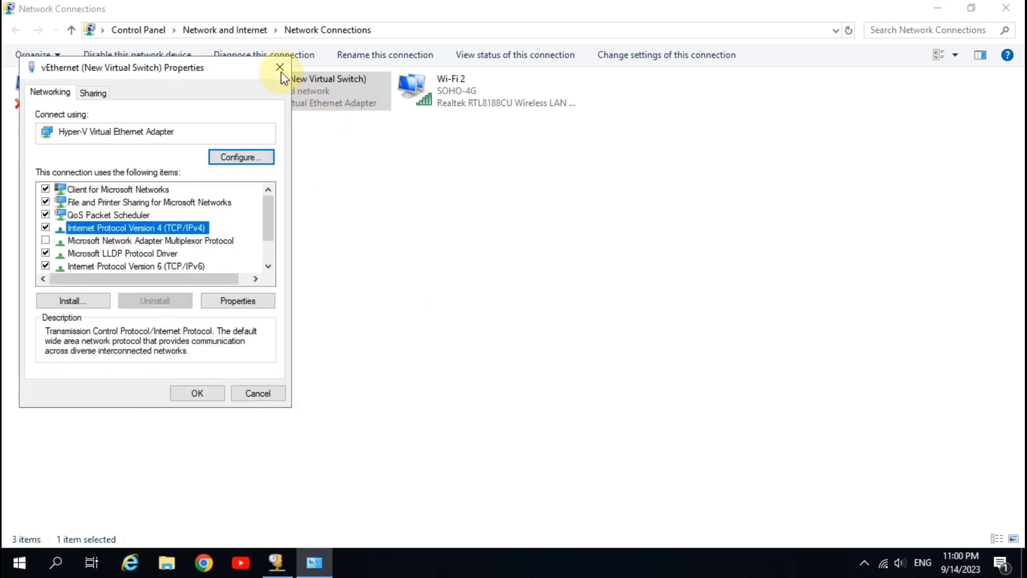
left_click(280, 67)
left_click(1006, 7)
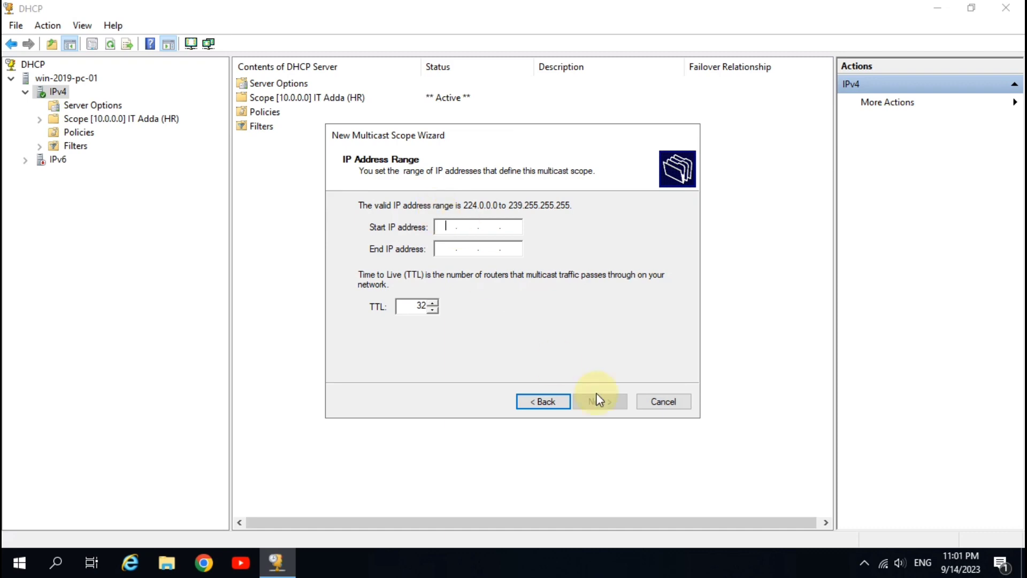
- Cancel the New Multicast Scope Wizard and close the DHCP console, leaving only the refreshed desktop
left_click(670, 398)
left_click(1006, 7)
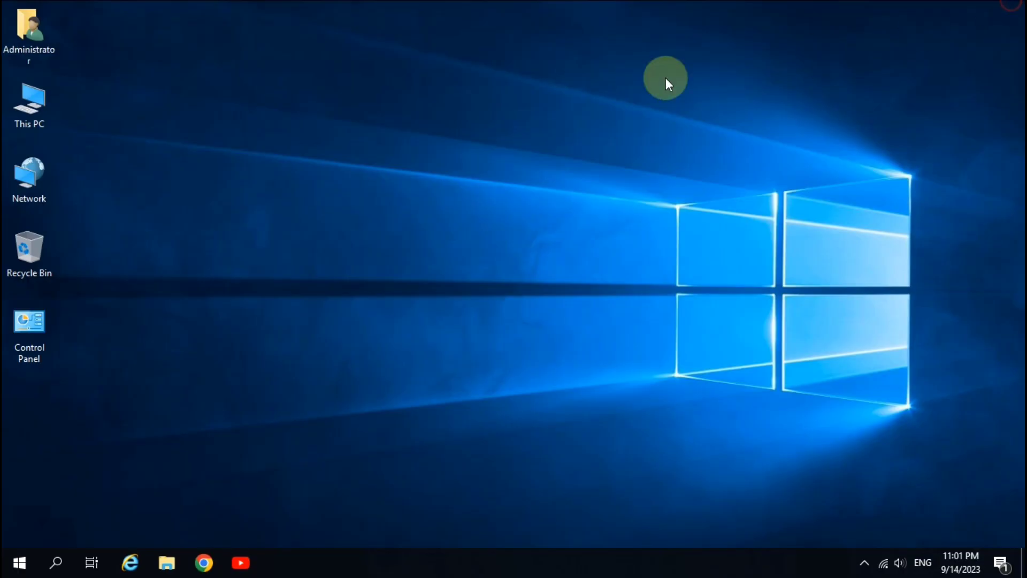
right_click(350, 118)
left_click(397, 166)
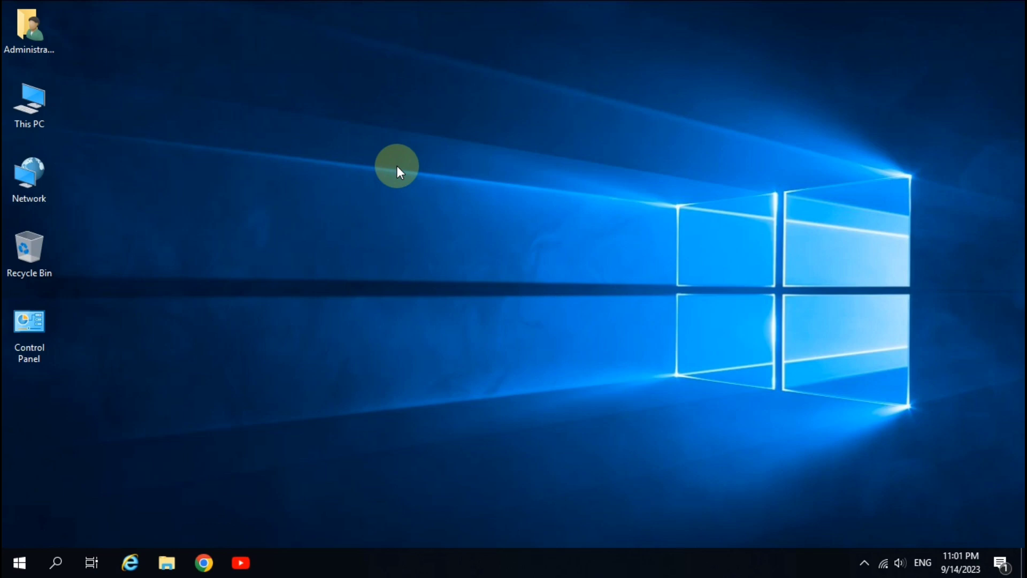